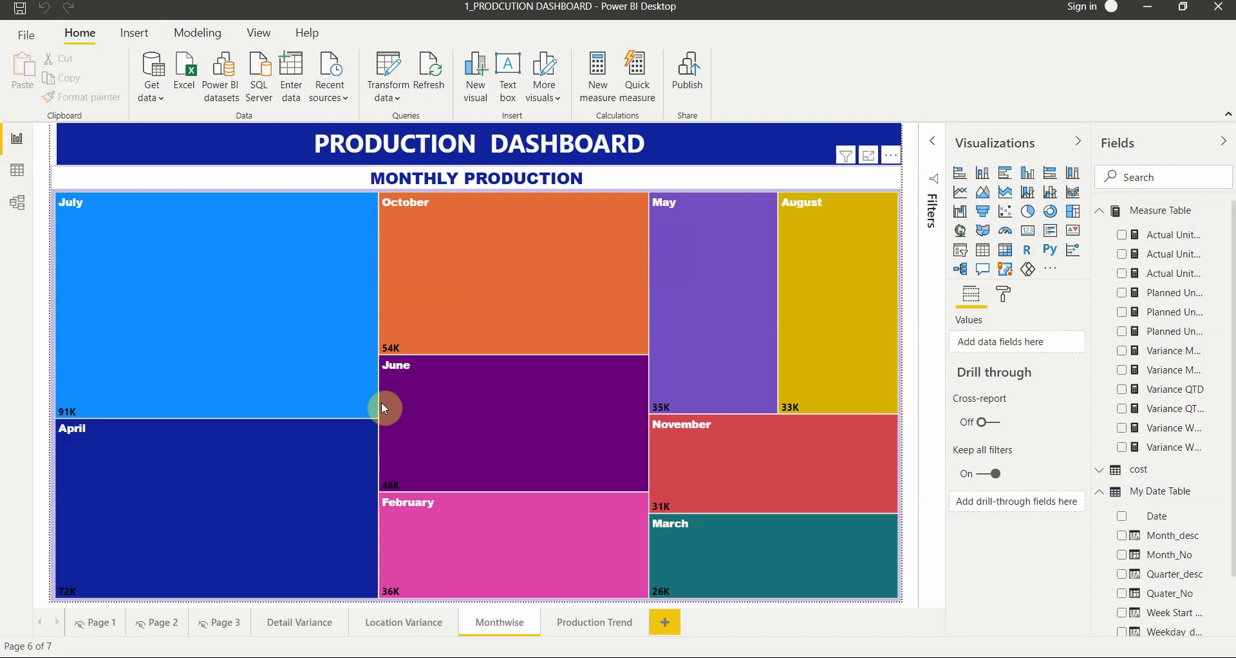
# Step: Page through the Location Variance, Detail Variance and Production Trend report pages
pyautogui.moveTo(273, 386)
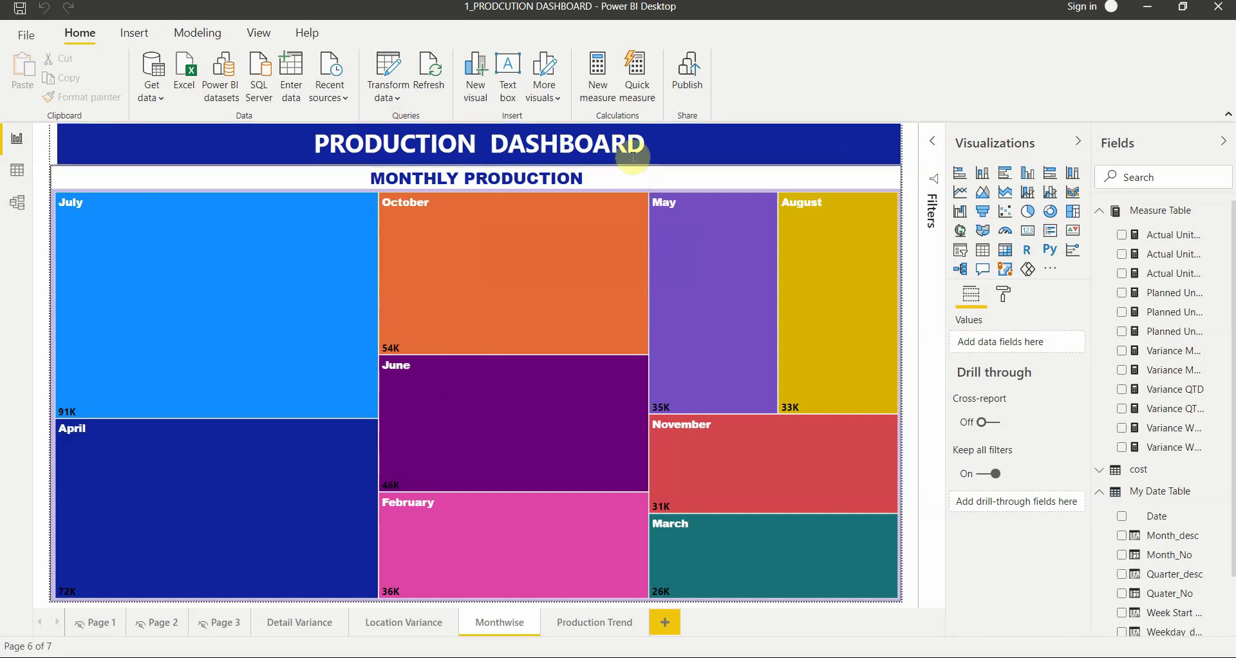
pyautogui.moveTo(659, 432)
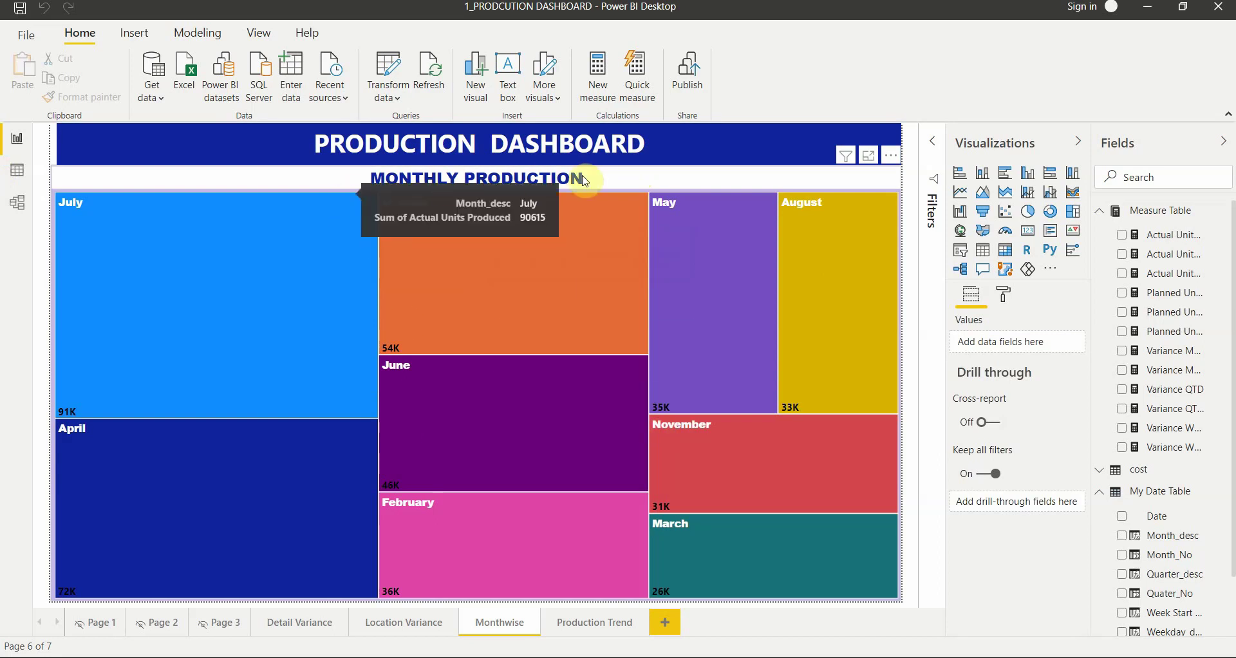
pyautogui.click(405, 625)
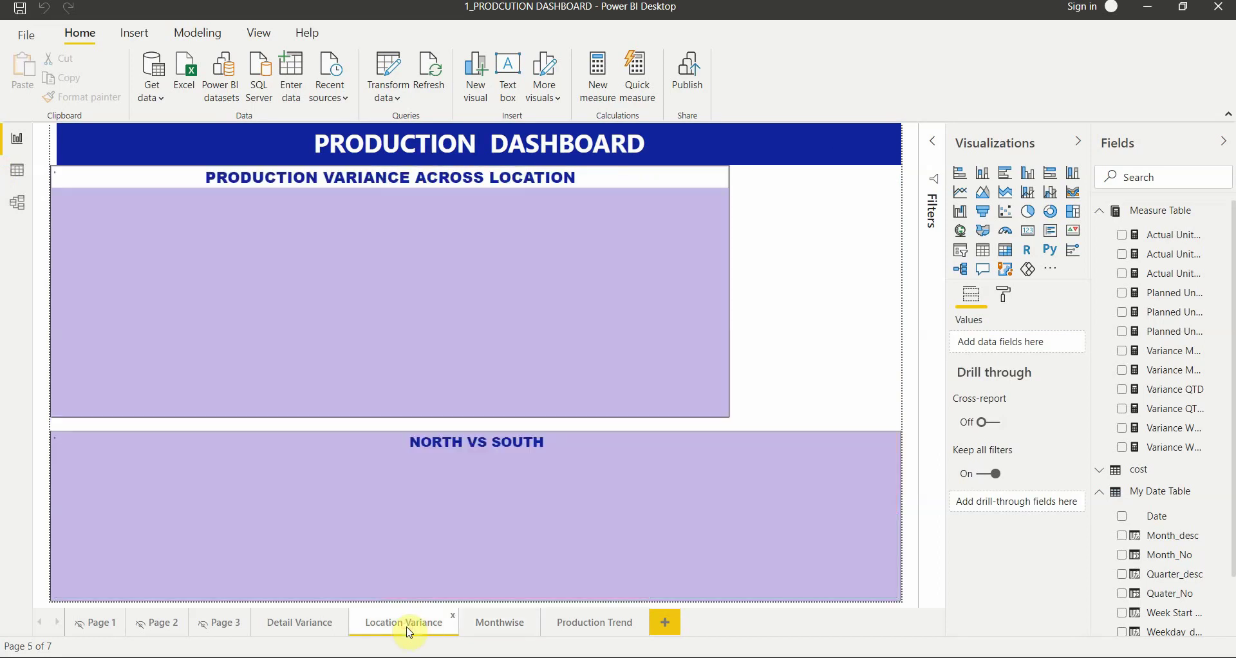
pyautogui.click(314, 635)
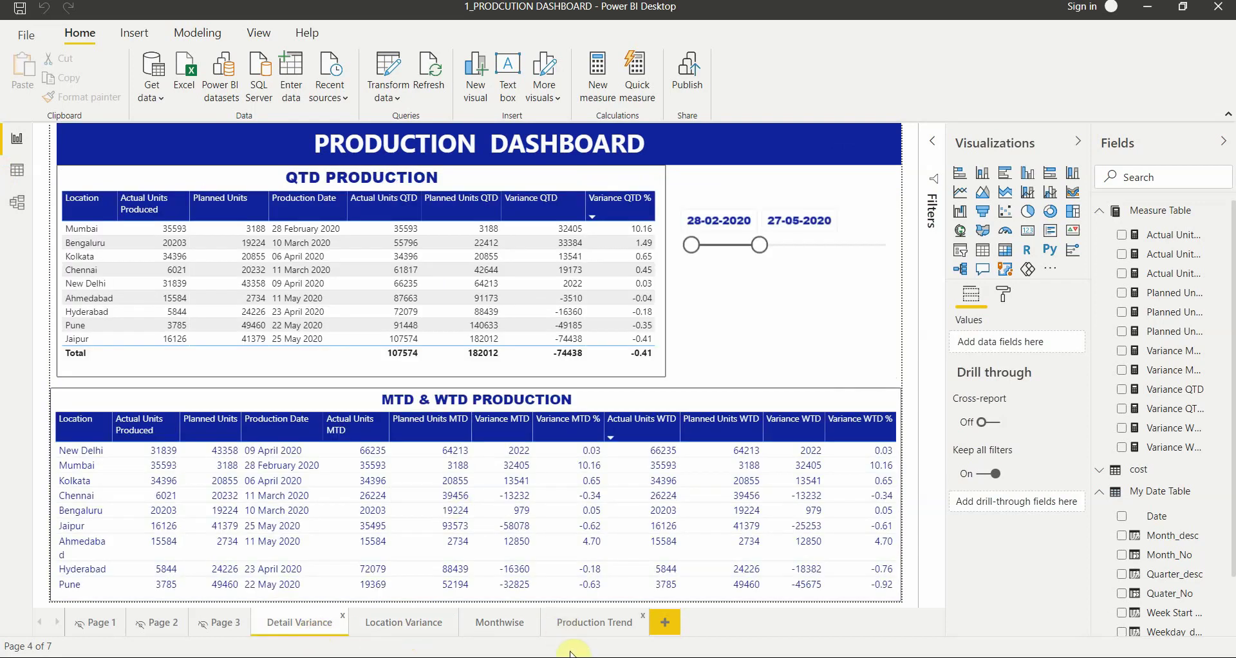
pyautogui.click(586, 623)
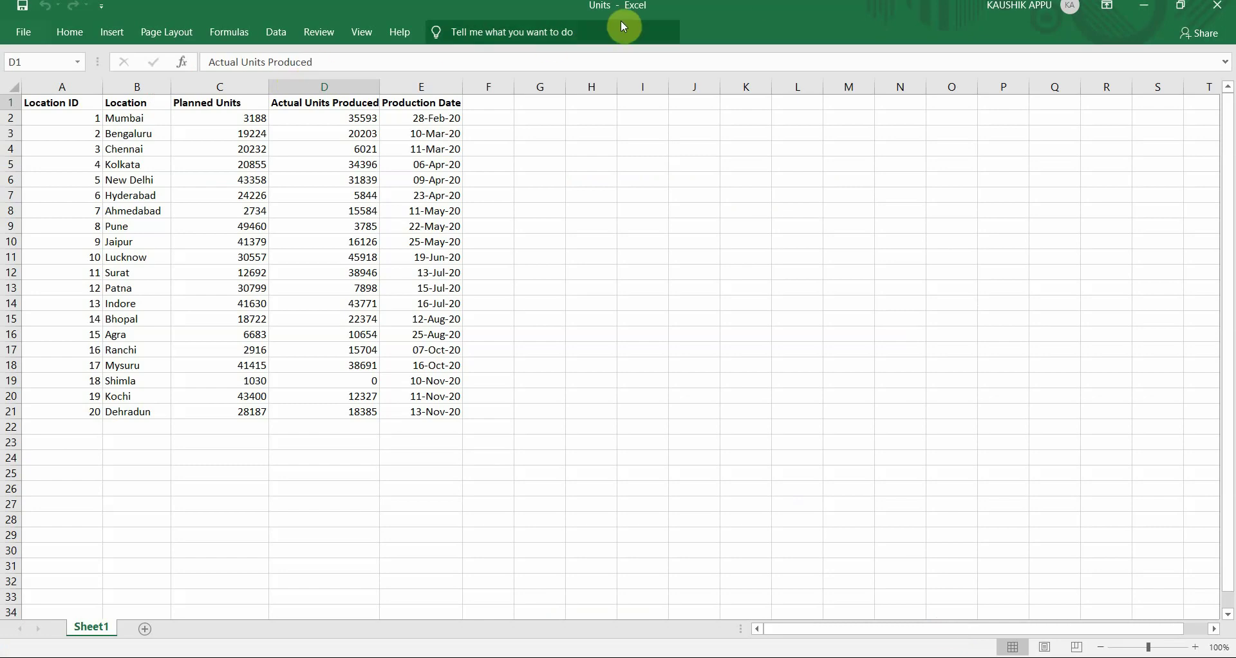
pyautogui.click(51, 103)
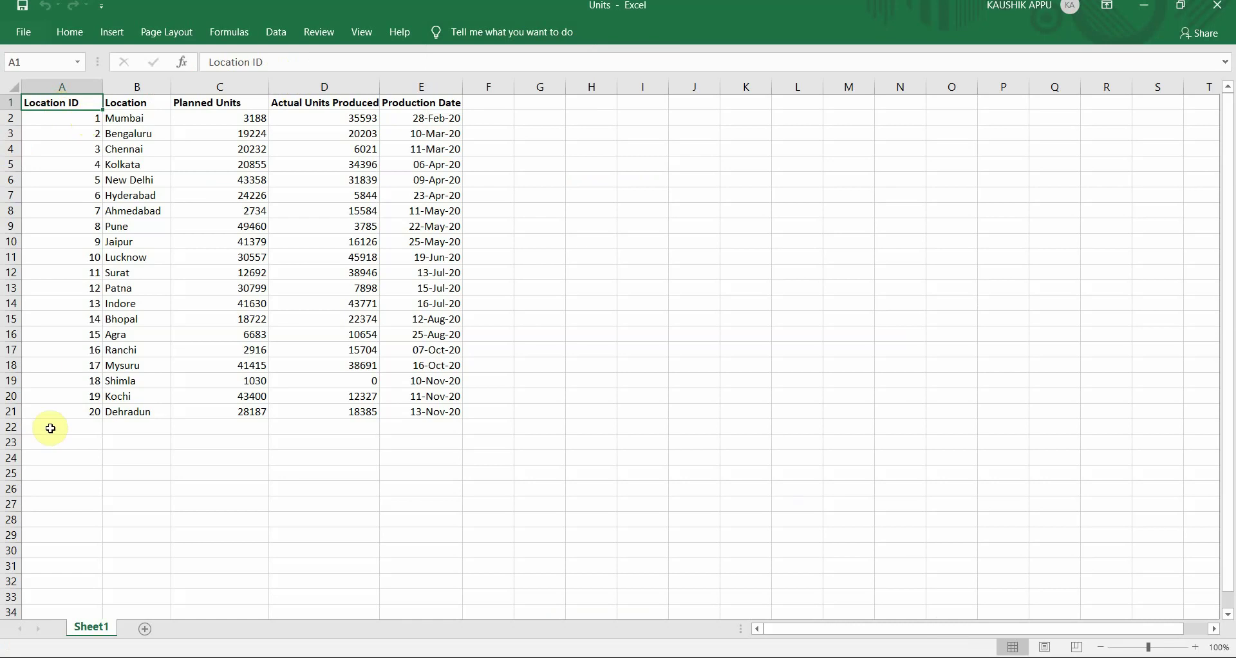
pyautogui.click(143, 101)
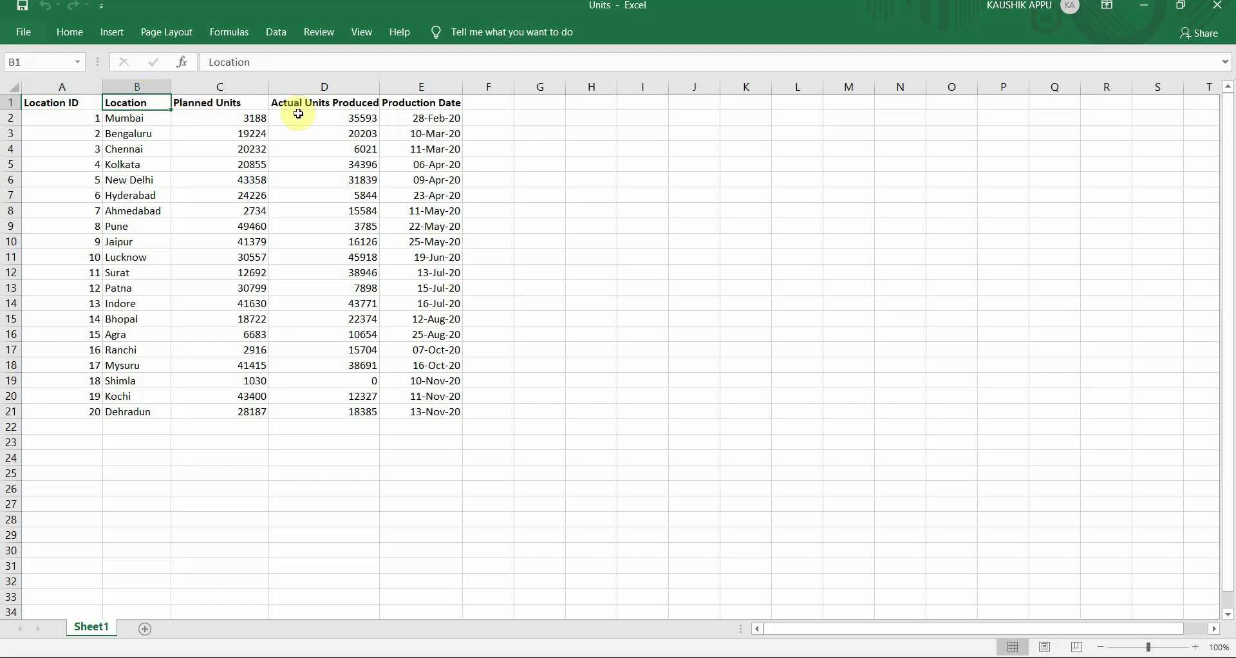
pyautogui.click(429, 104)
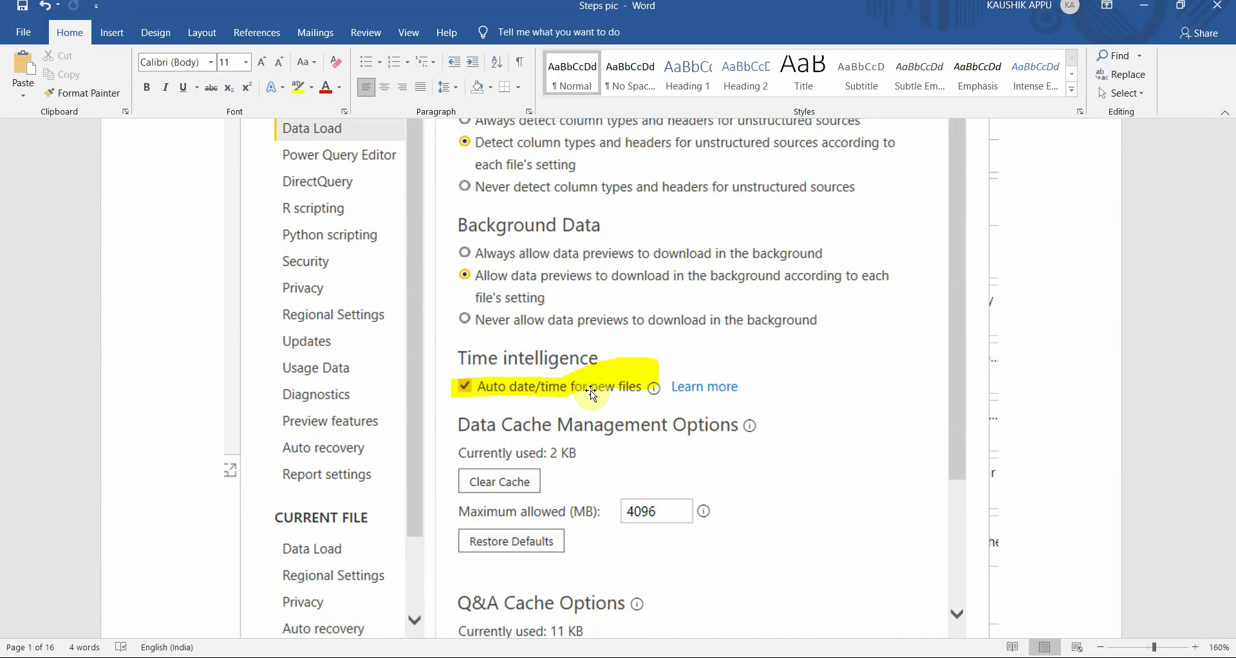
# Step: Scroll the Steps pic notes past the Options screenshots and Sheet1 diagram to the Create Table image
pyautogui.scroll(-10, 612, 441)
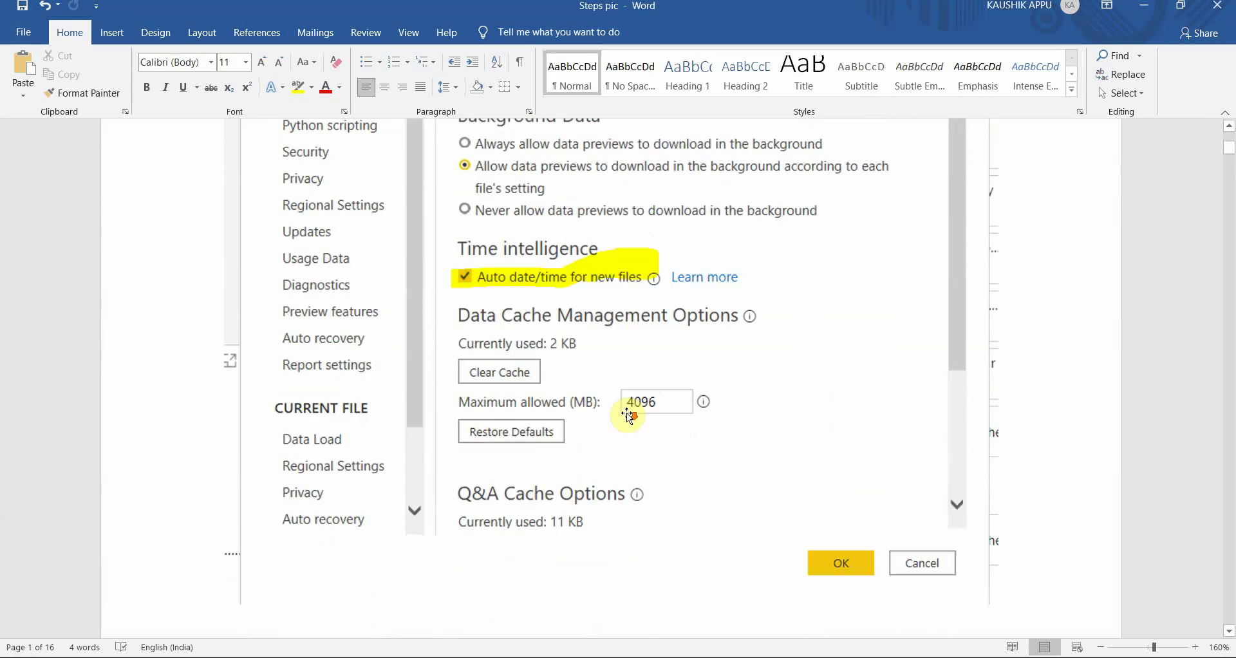
pyautogui.scroll(-8, 612, 441)
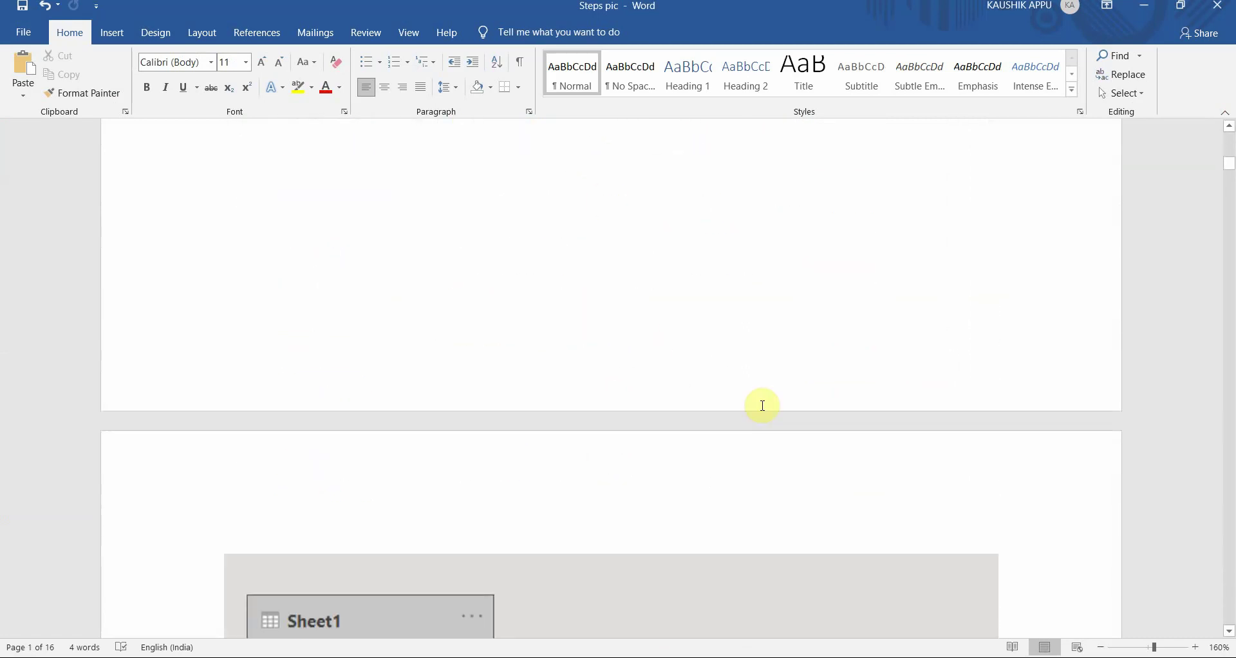
pyautogui.scroll(2, 268, 390)
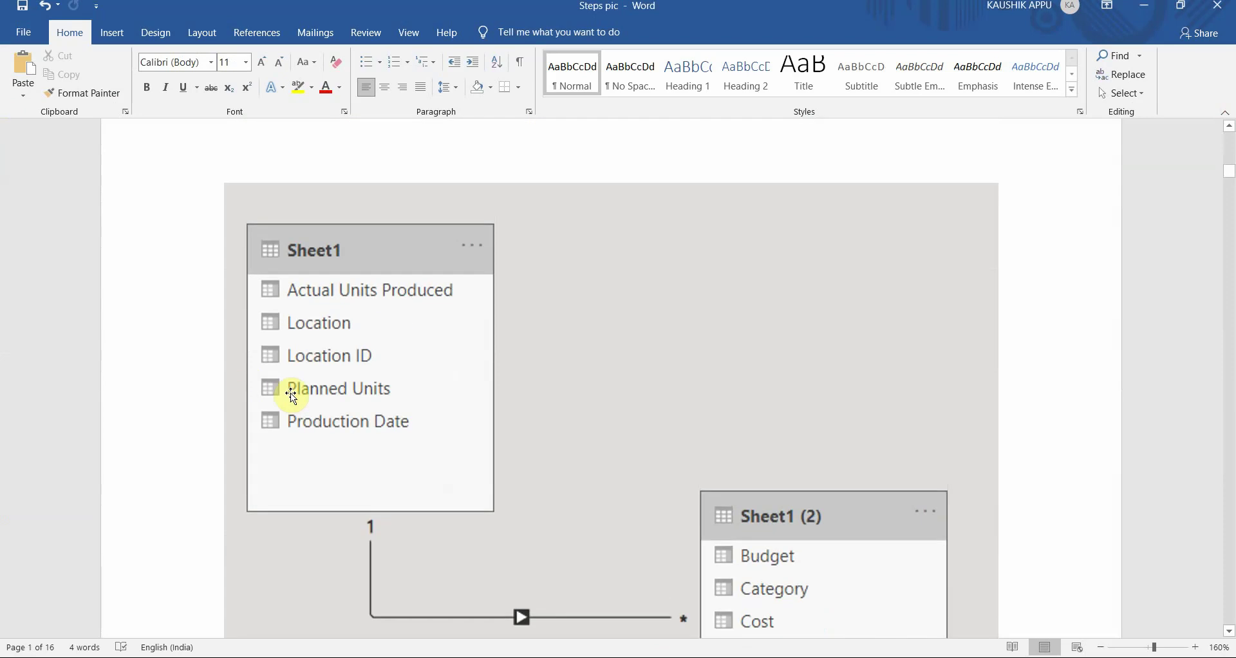
pyautogui.scroll(1, 325, 341)
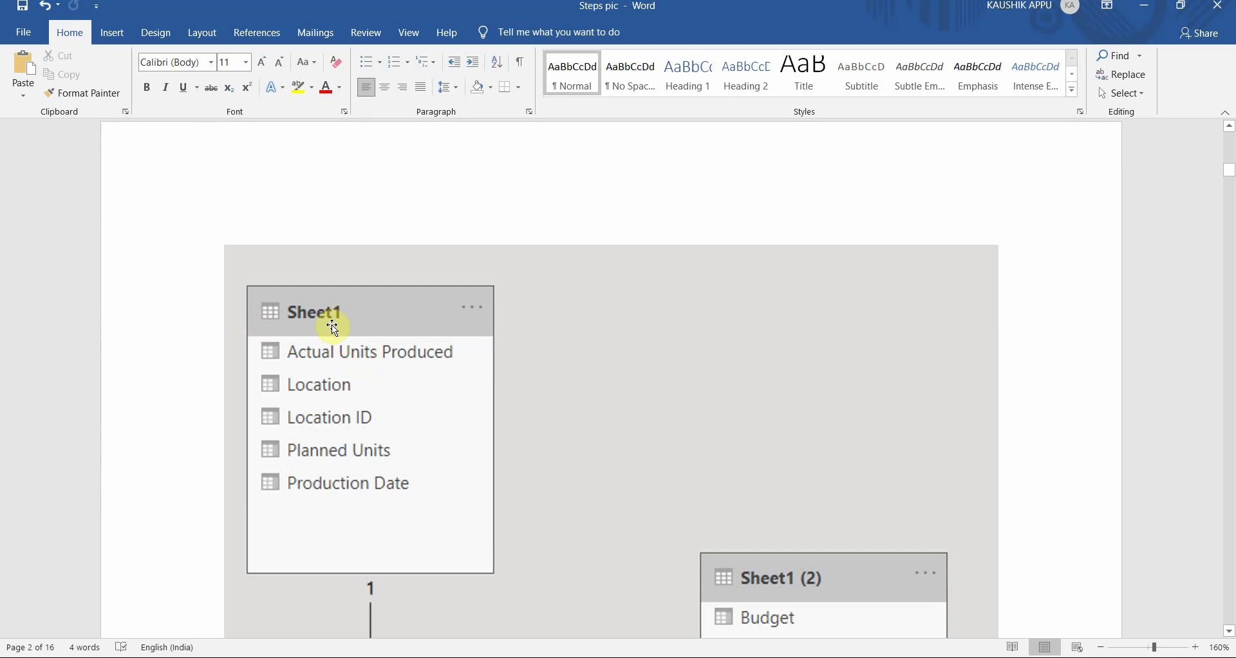
pyautogui.scroll(-9, 394, 450)
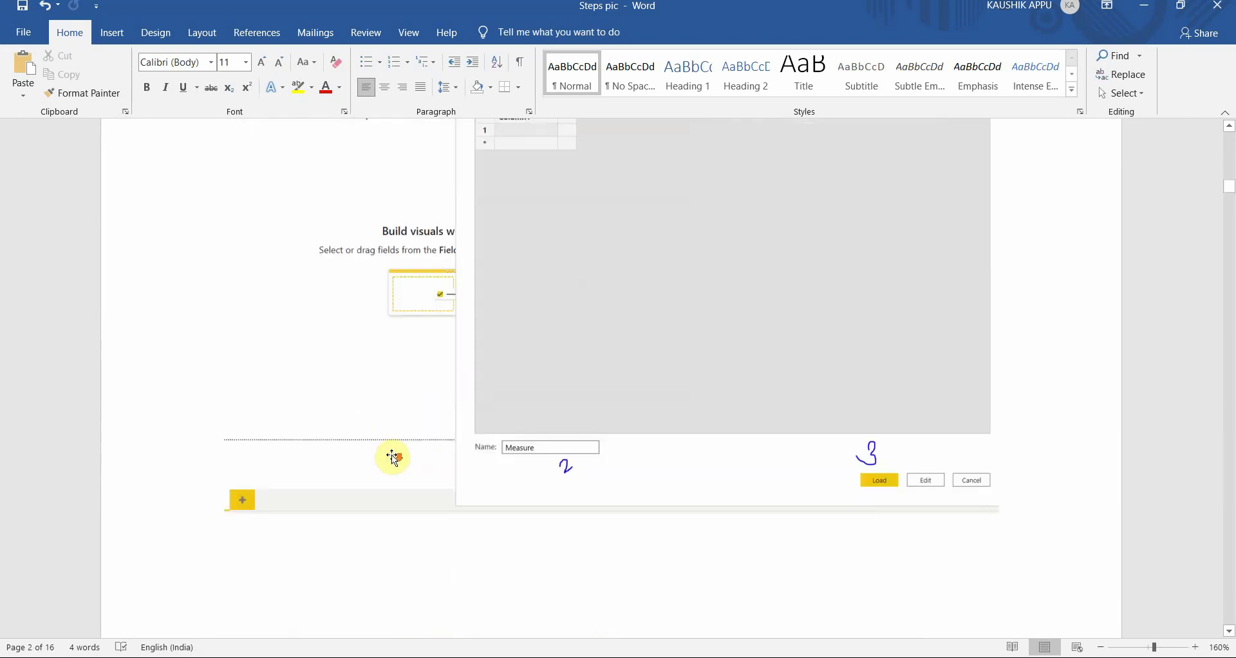
# Step: Scroll past the Measure Table, Fields pane and model diagrams to the 'Table =' formula screenshot
pyautogui.scroll(3, 394, 454)
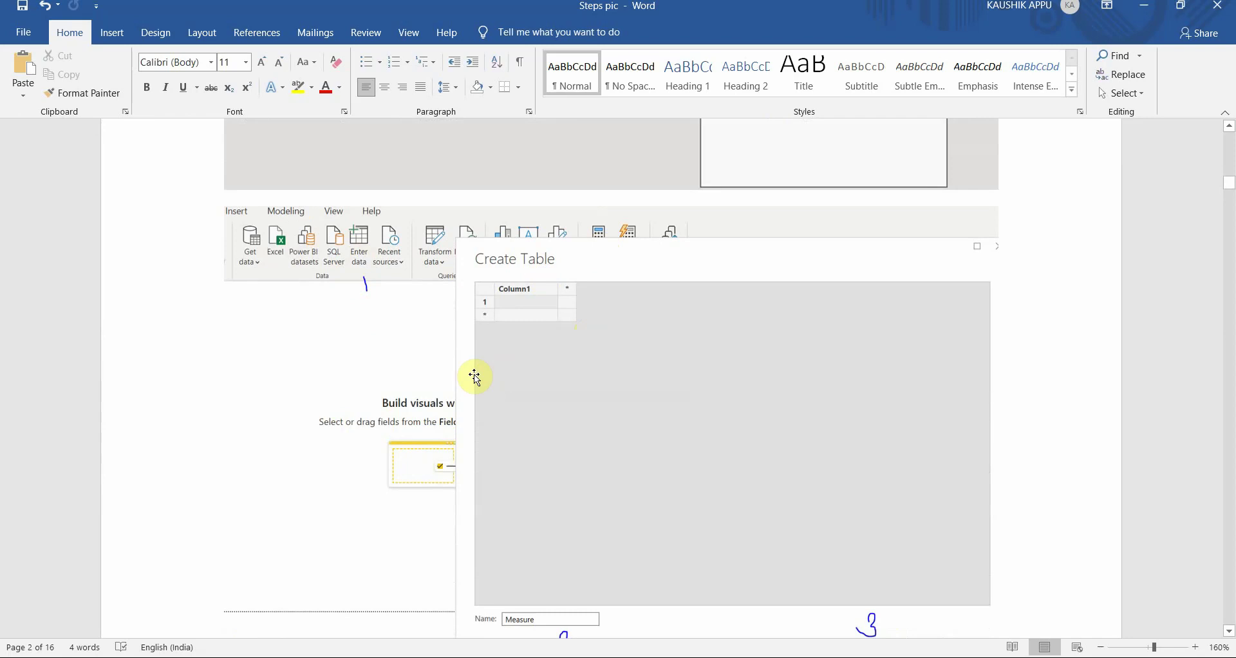
pyautogui.scroll(-3, 544, 408)
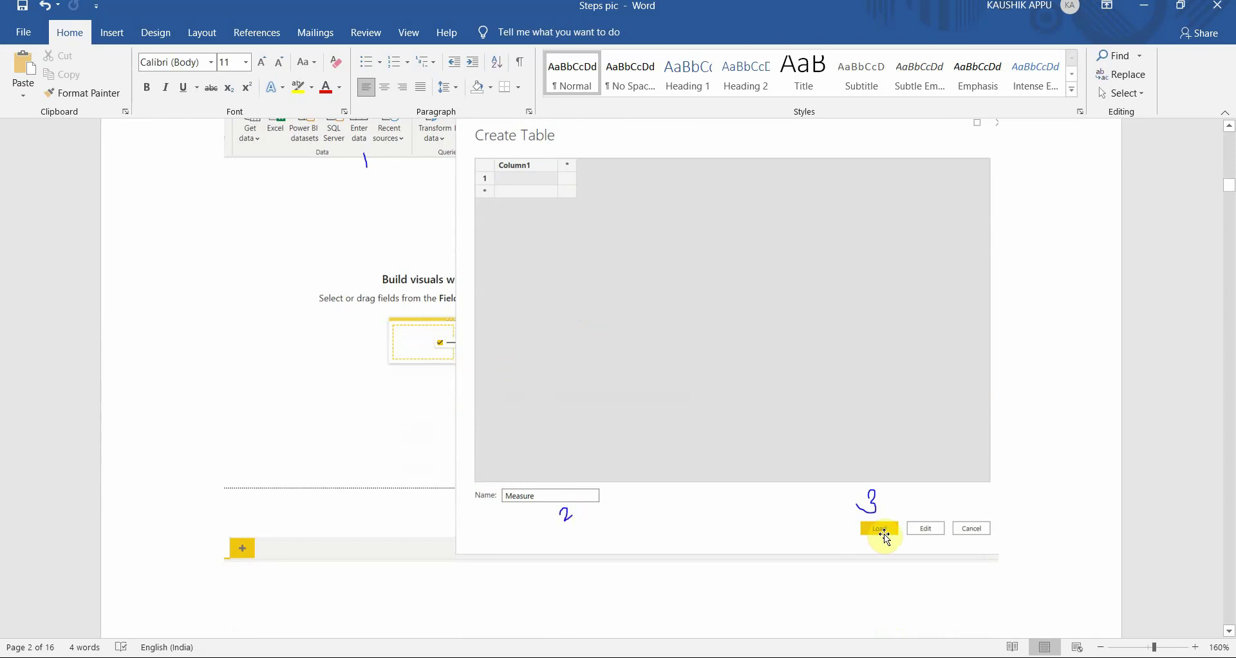
pyautogui.scroll(-10, 808, 543)
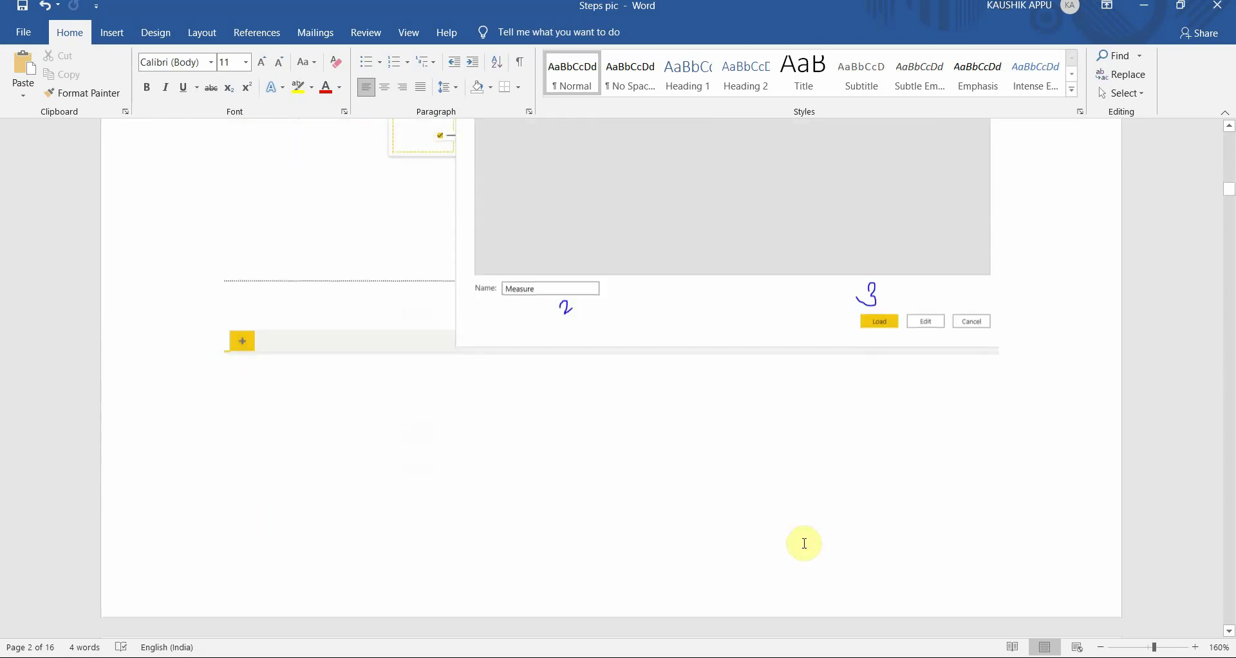
pyautogui.scroll(-1, 805, 544)
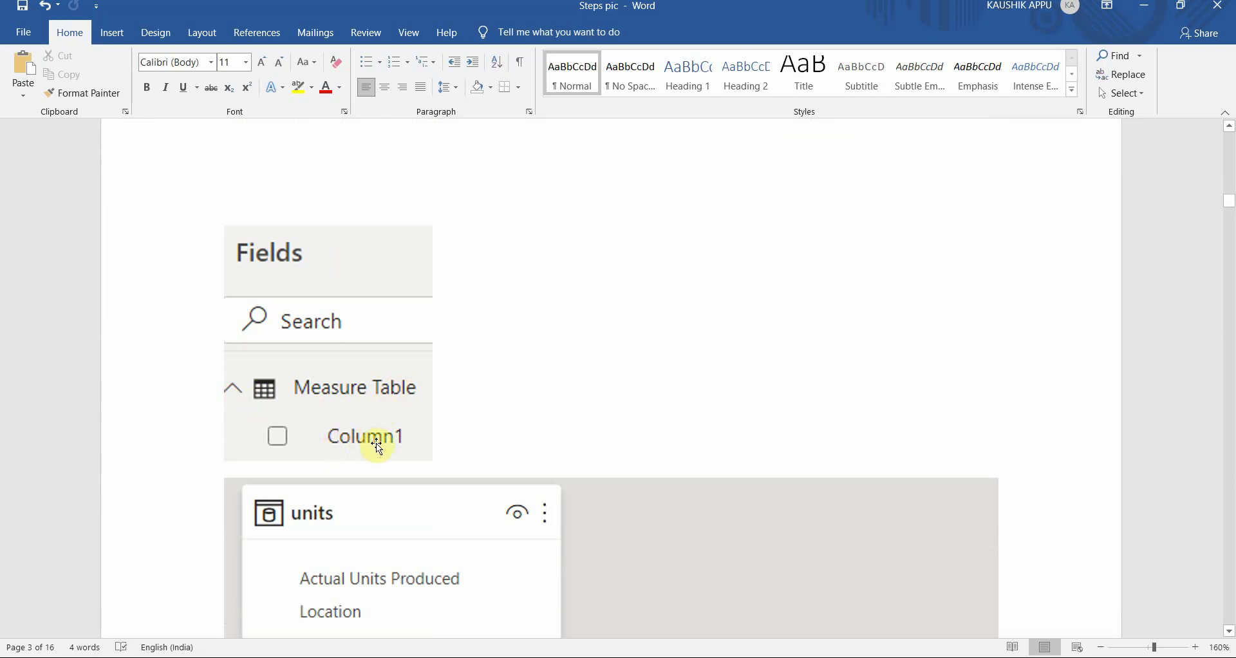
pyautogui.scroll(-8, 416, 445)
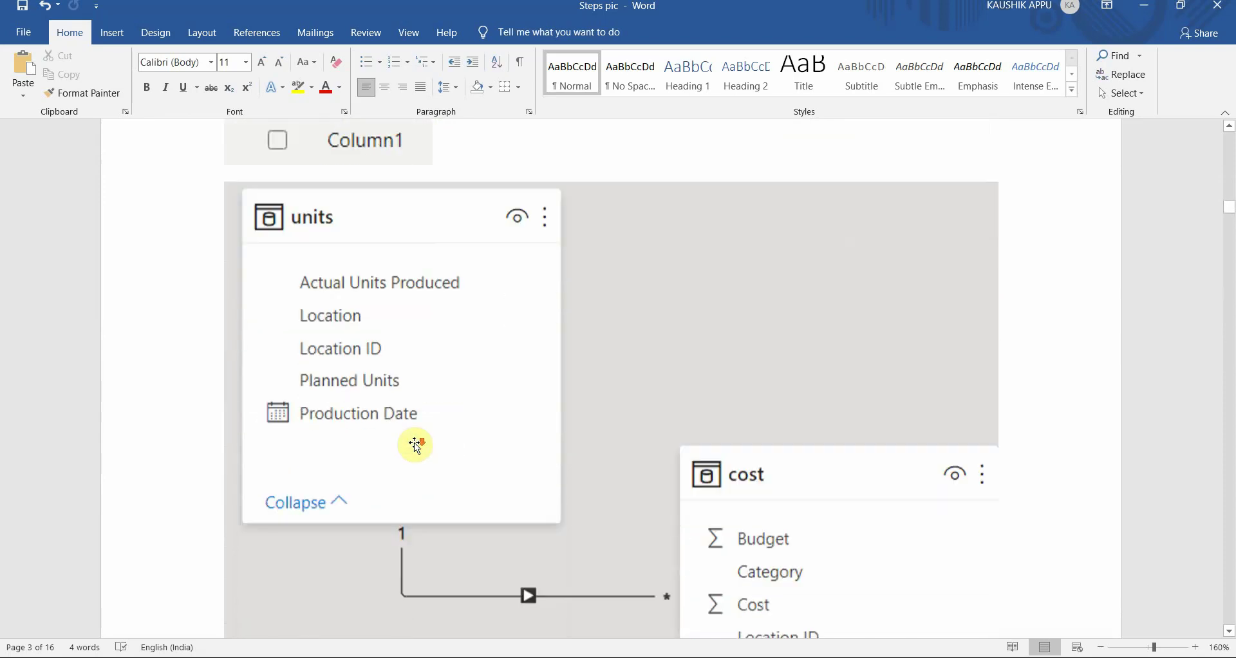
pyautogui.scroll(-4, 466, 449)
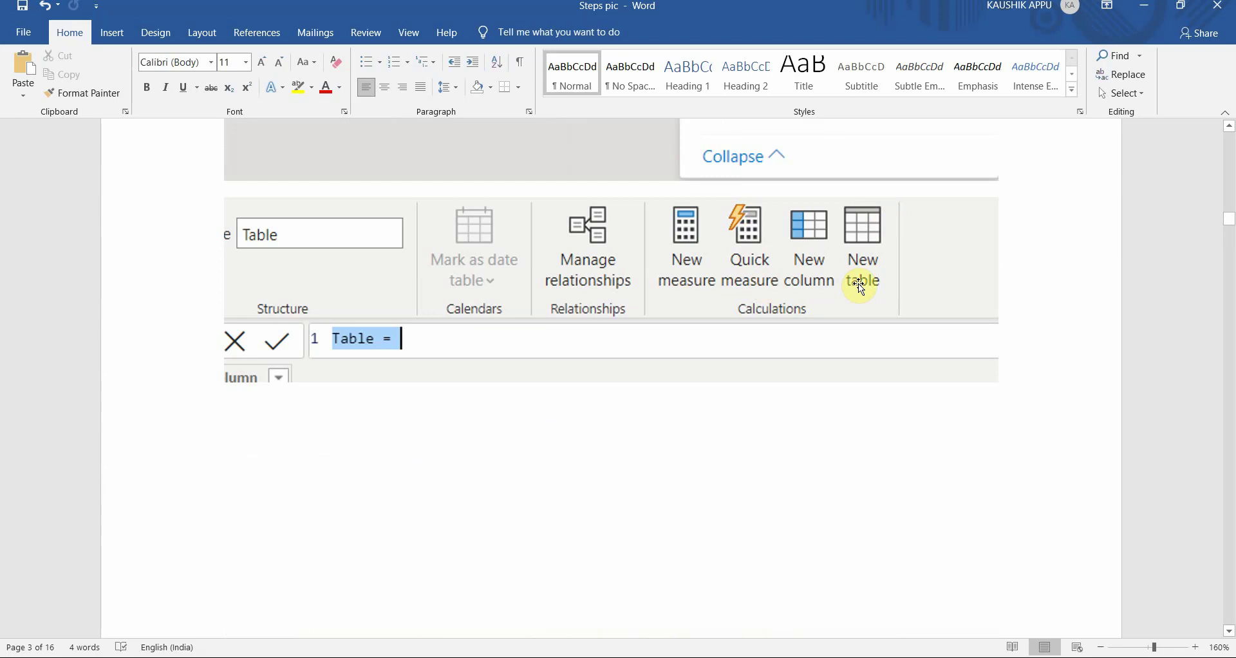
# Step: Scroll past the My Date Table CALENDAR formula and Fields pane screenshots to the Create year heading
pyautogui.scroll(-7, 463, 524)
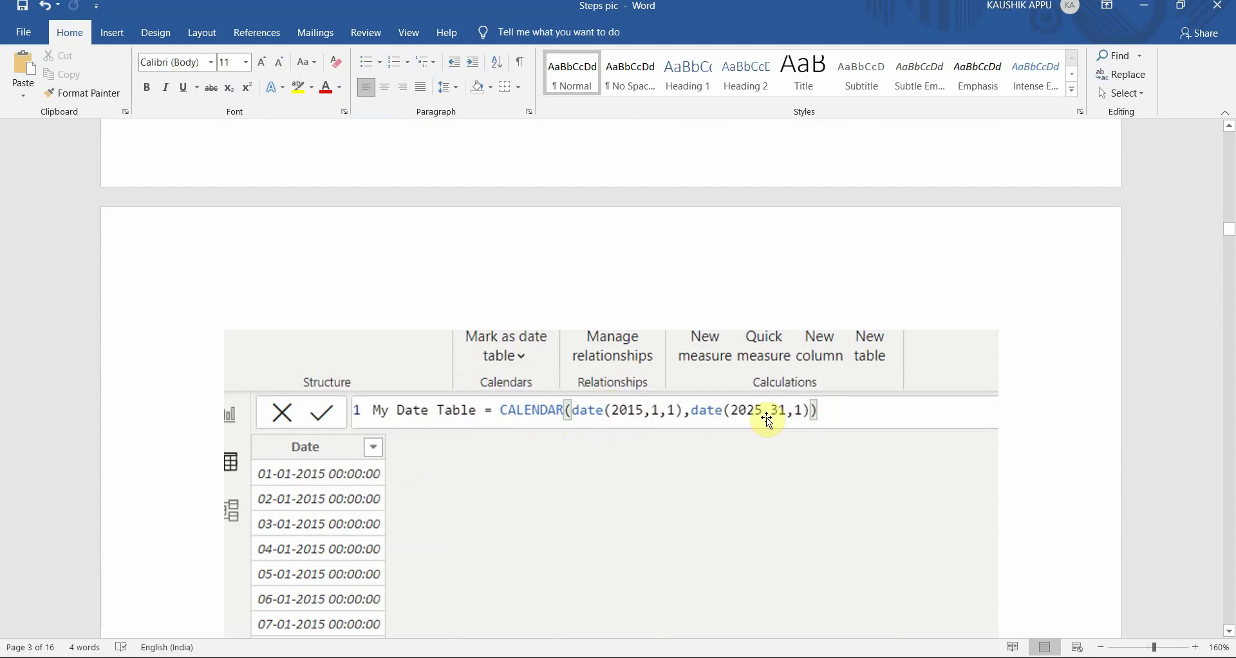
pyautogui.scroll(-2, 768, 420)
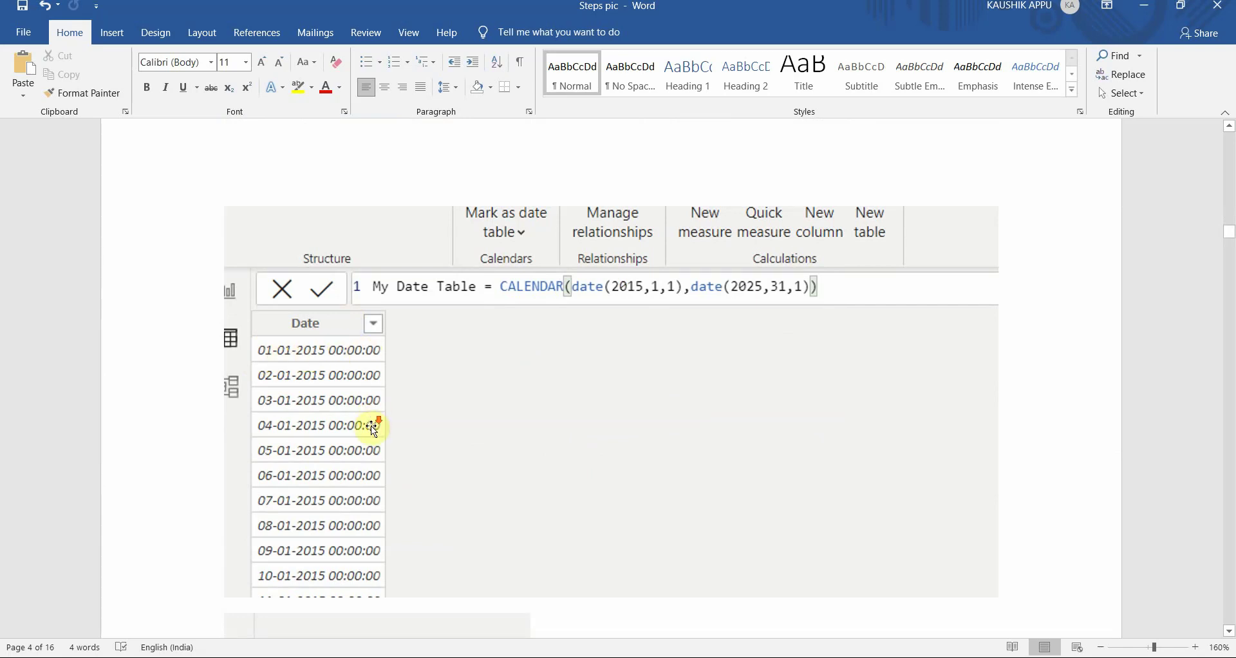
pyautogui.scroll(-5, 375, 422)
pyautogui.scroll(-2, 347, 448)
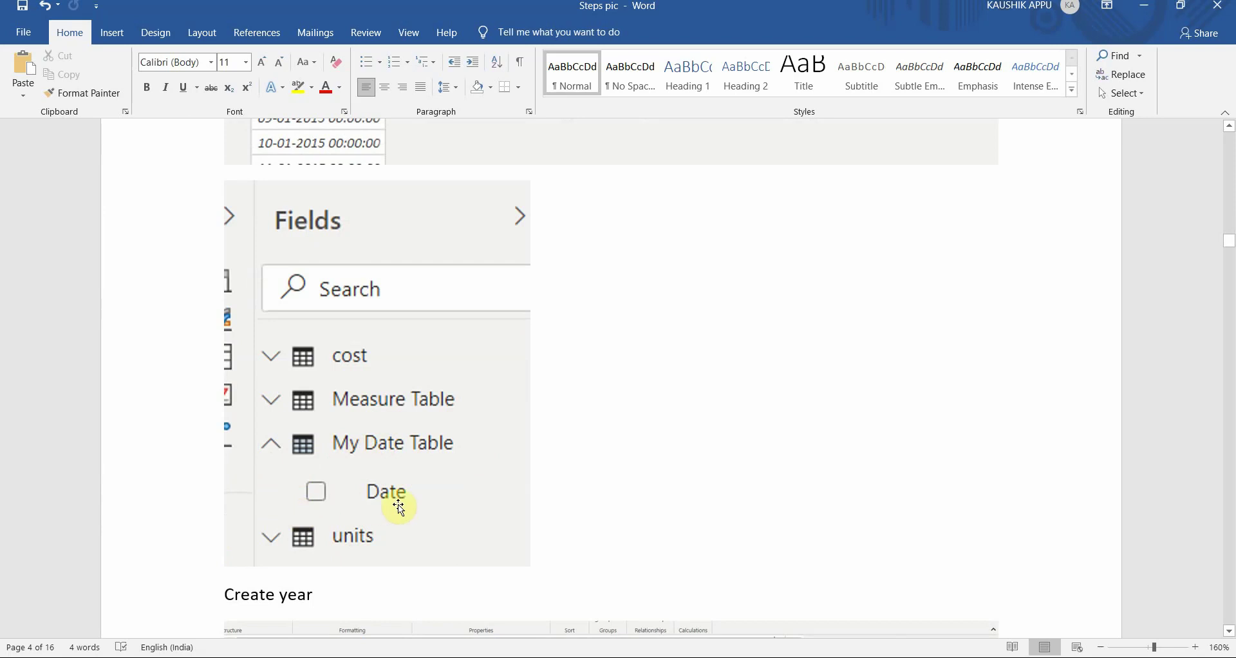
pyautogui.scroll(-3, 400, 507)
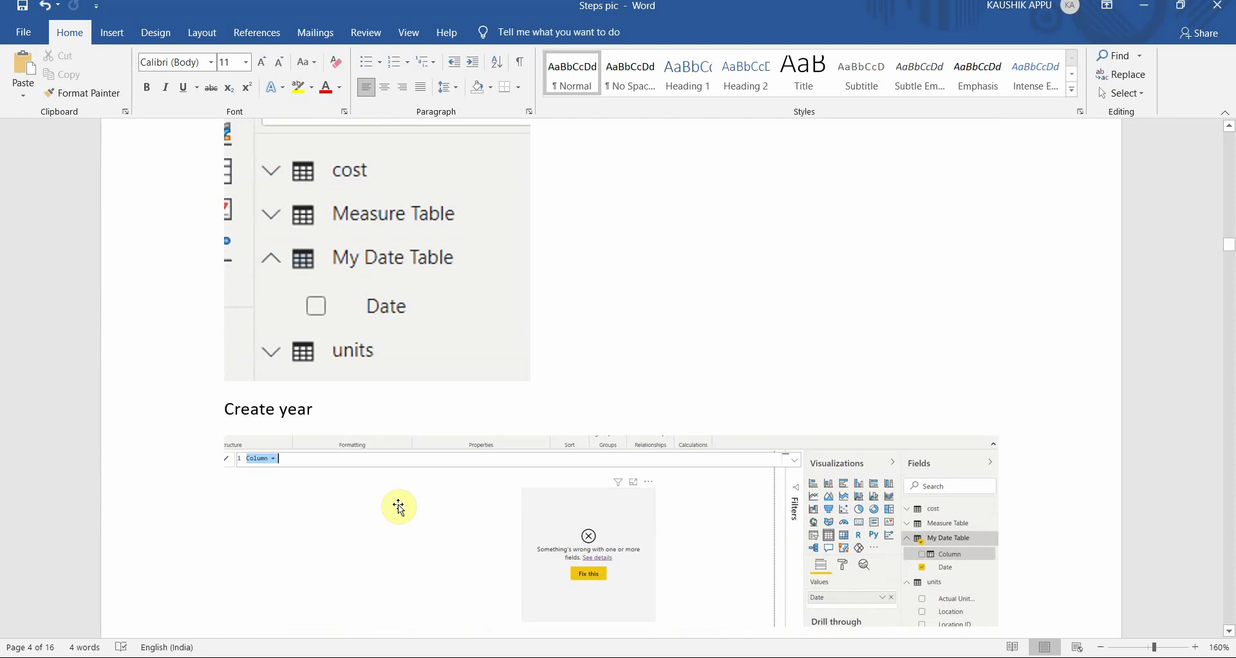
# Step: Zoom the Word page view in three steps to read the date-table formulas
pyautogui.scroll(-4, 306, 354)
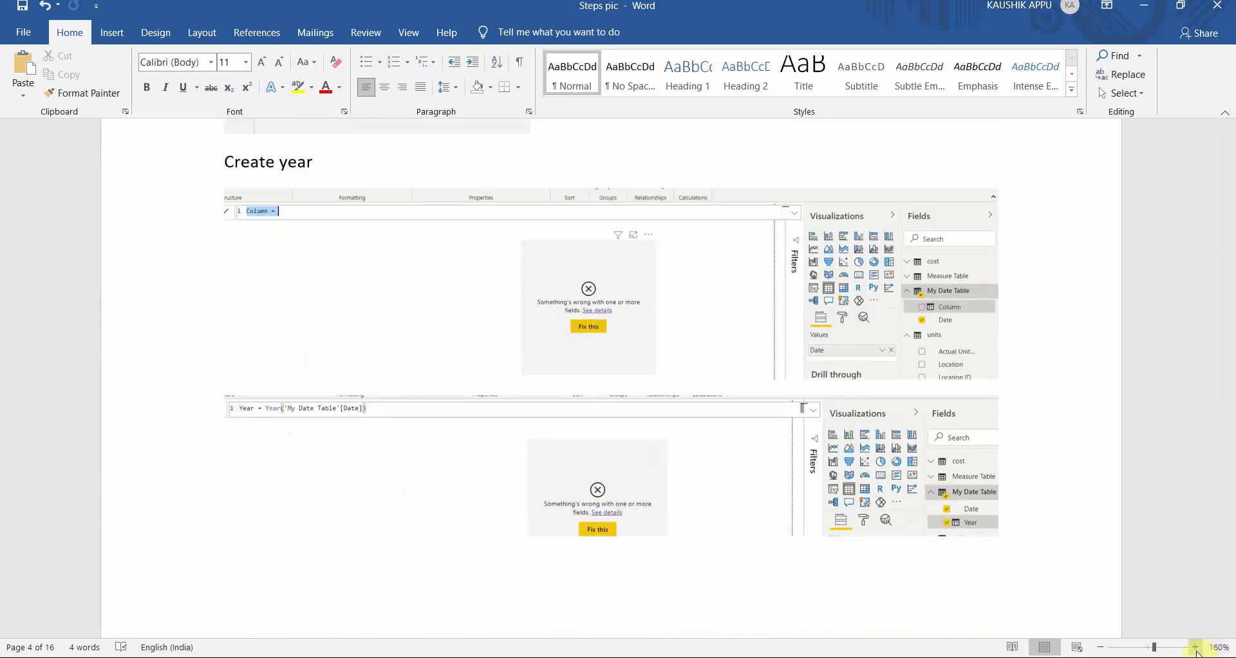
pyautogui.click(1195, 648)
pyautogui.click(1196, 648)
pyautogui.click(1195, 647)
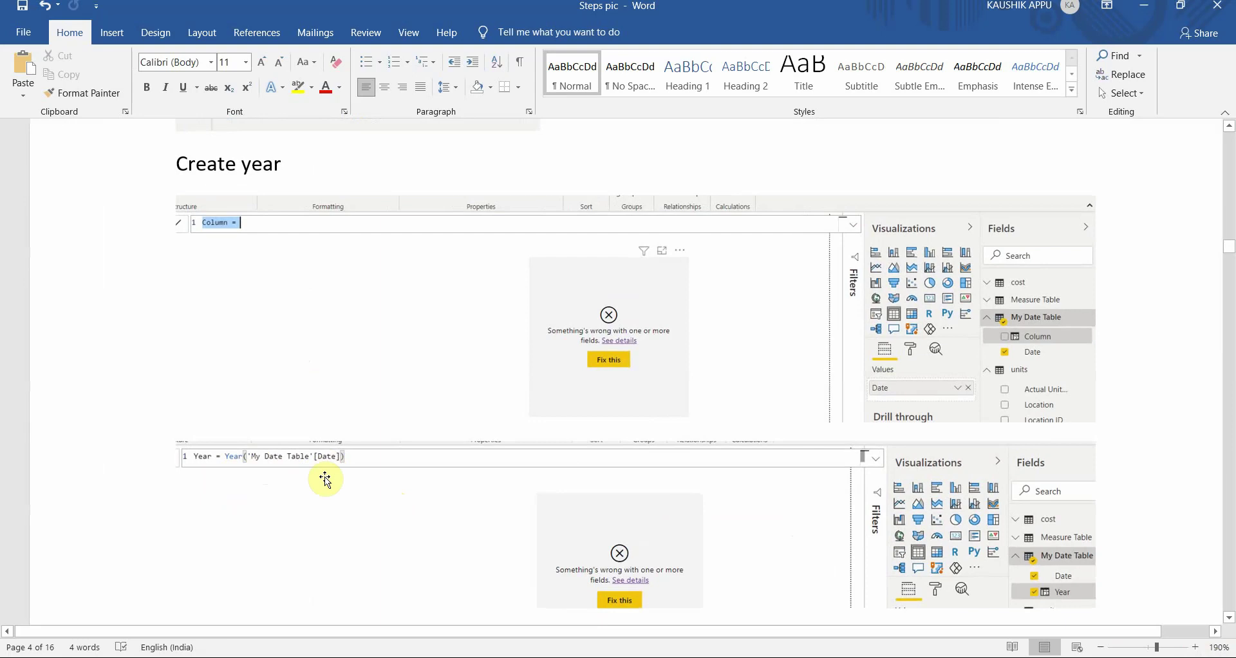
# Step: Scroll through the Month_No, Weekday_No, Quarter_No, Month_desc and Weekday_desc formulas to Quarter_desc SWITCH
pyautogui.scroll(-10, 326, 480)
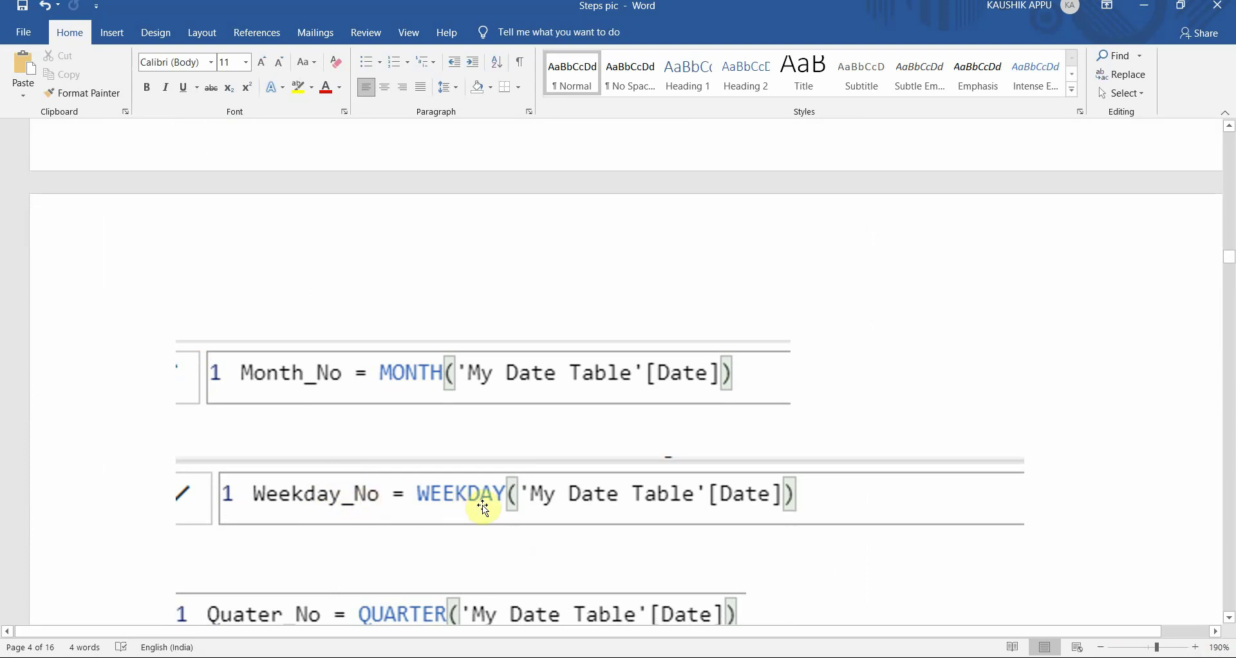
pyautogui.scroll(-3, 484, 509)
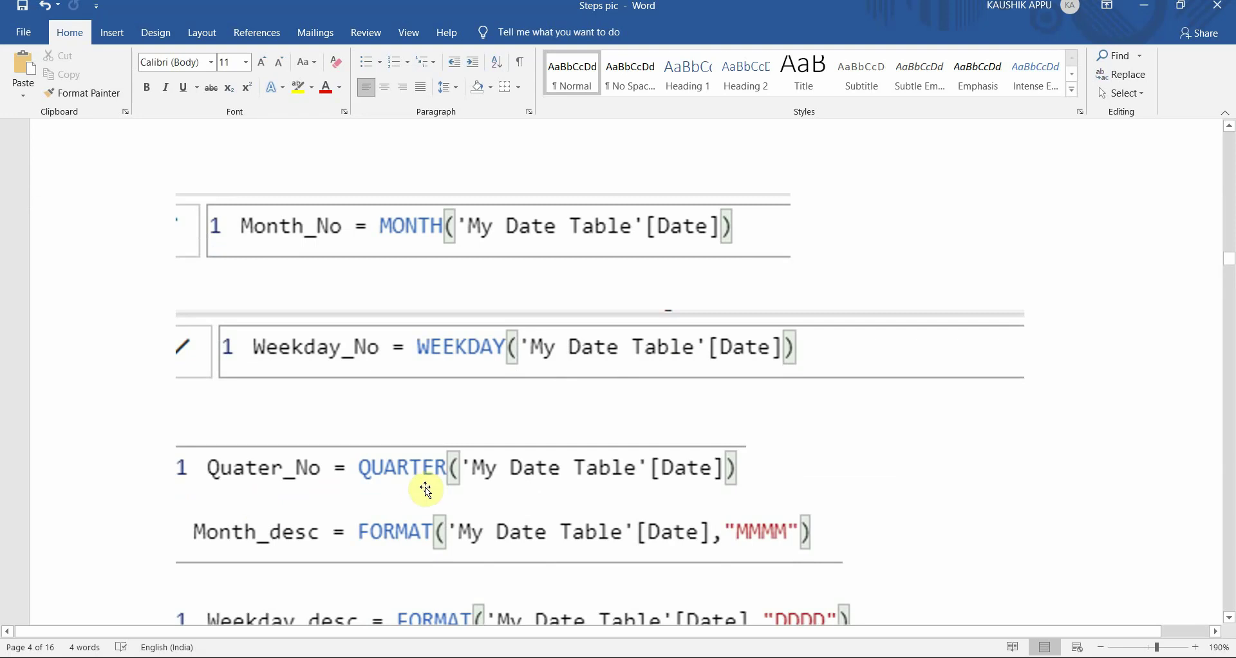
pyautogui.scroll(-3, 386, 506)
pyautogui.scroll(5, 373, 506)
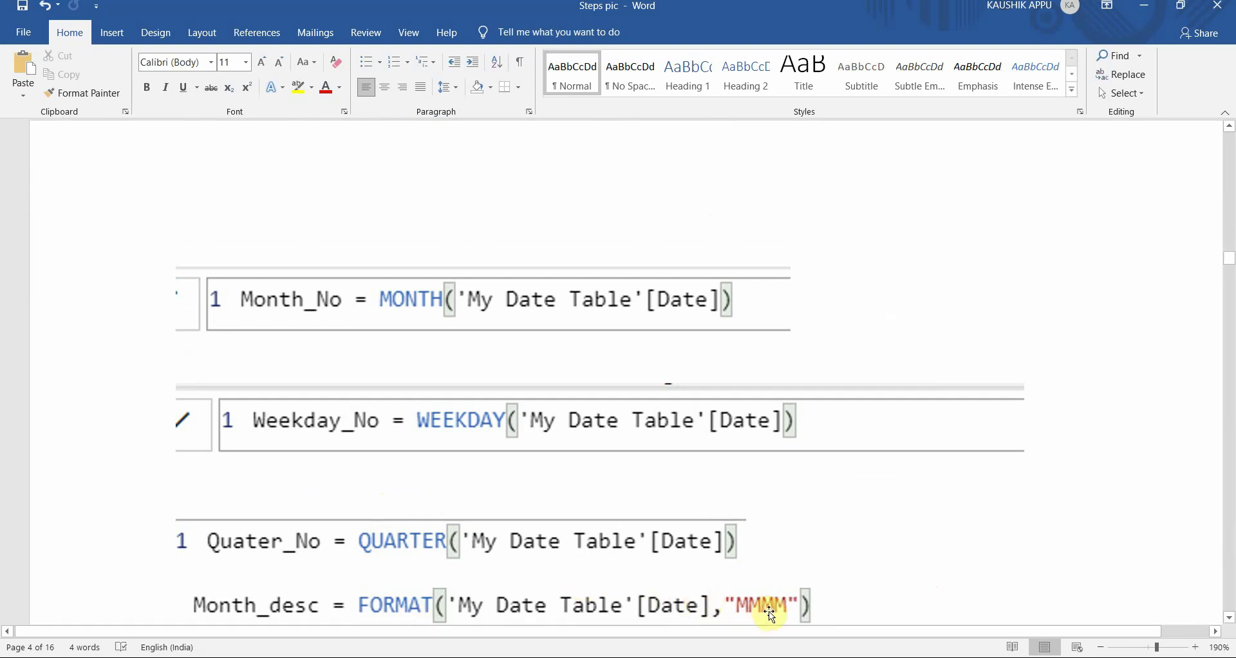
pyautogui.scroll(-1, 467, 589)
pyautogui.scroll(-1, 467, 589)
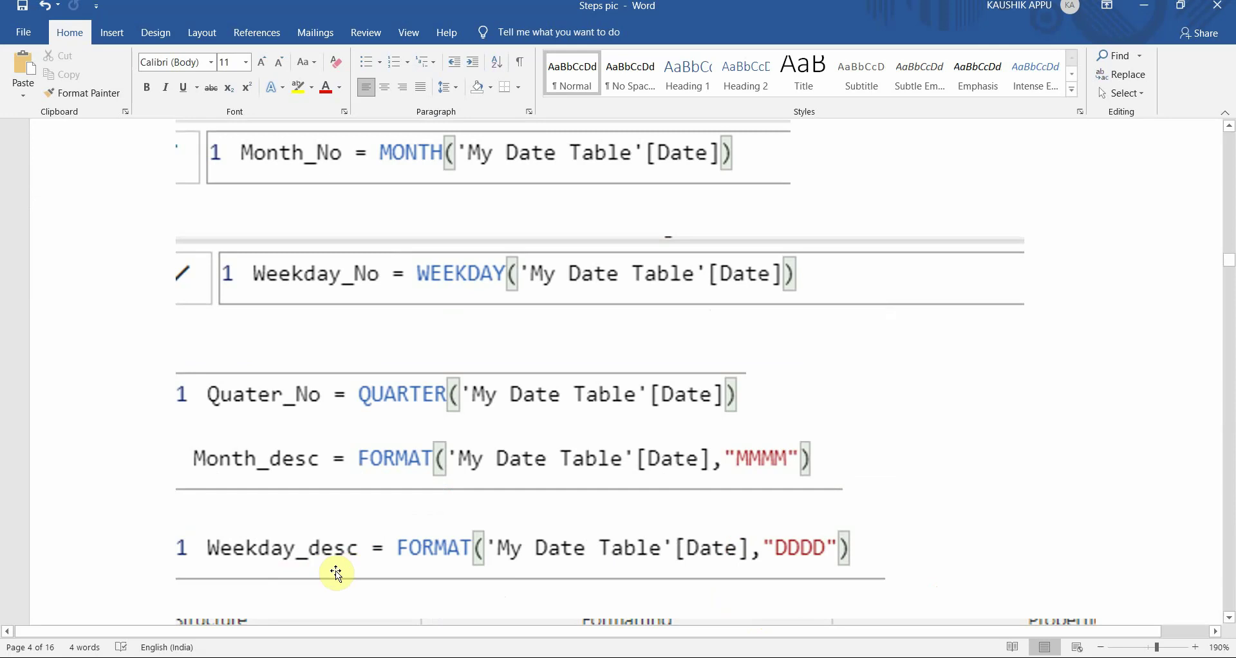
pyautogui.scroll(-4, 683, 555)
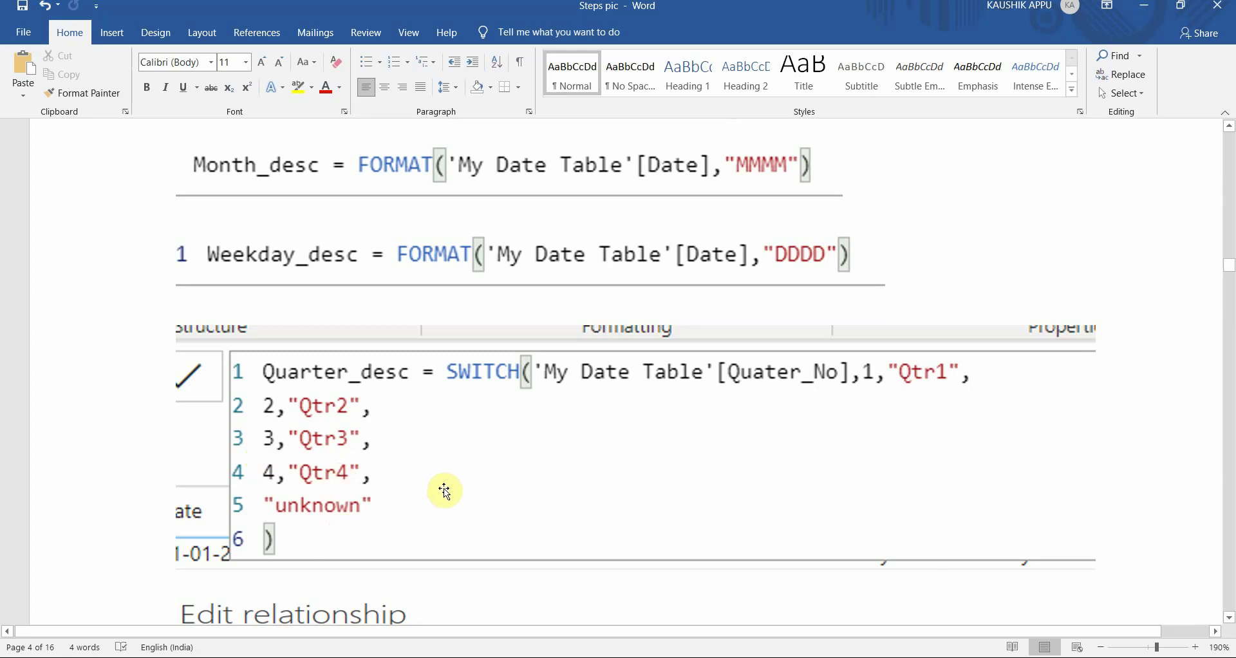
# Step: Scroll to the Edit relationship screenshot and briefly check the Units workbook in Excel
pyautogui.scroll(-3, 423, 493)
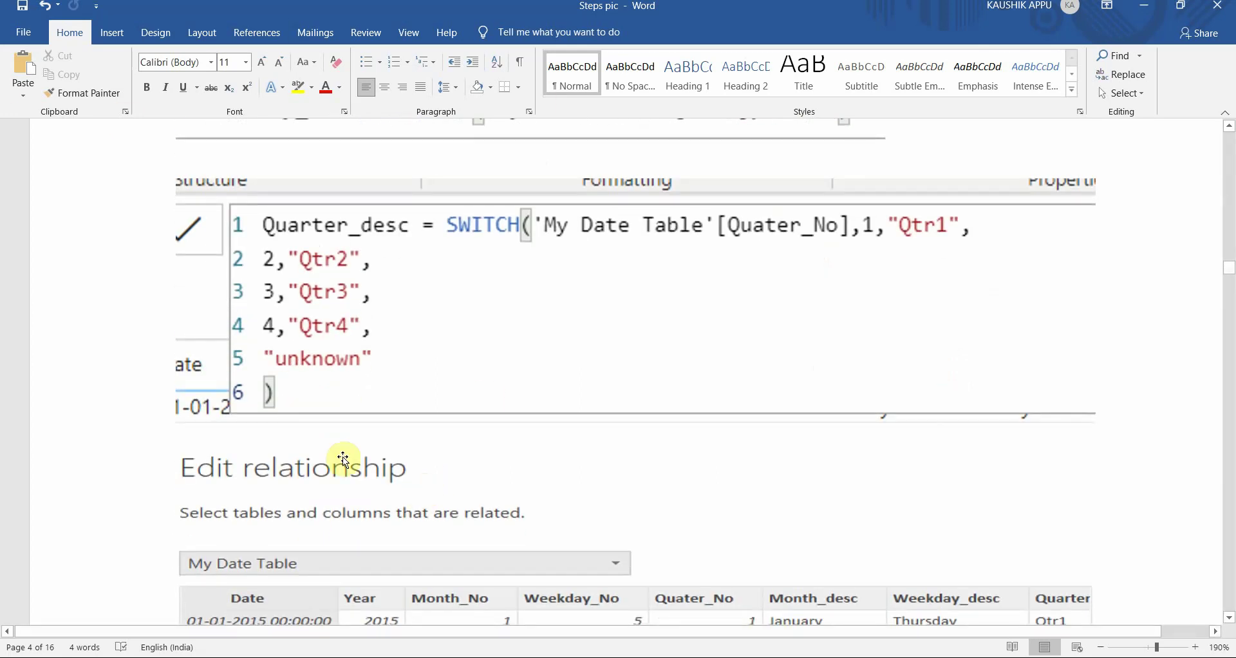
pyautogui.scroll(-5, 409, 508)
pyautogui.scroll(-2, 364, 289)
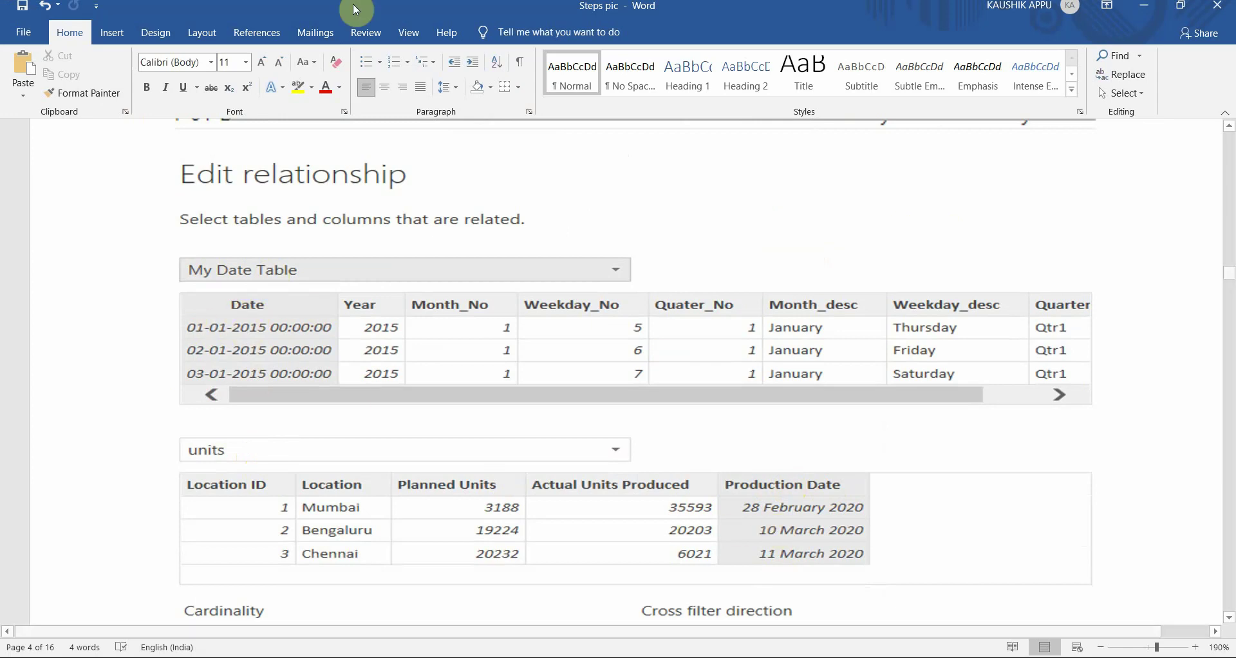
pyautogui.scroll(-3, 386, 532)
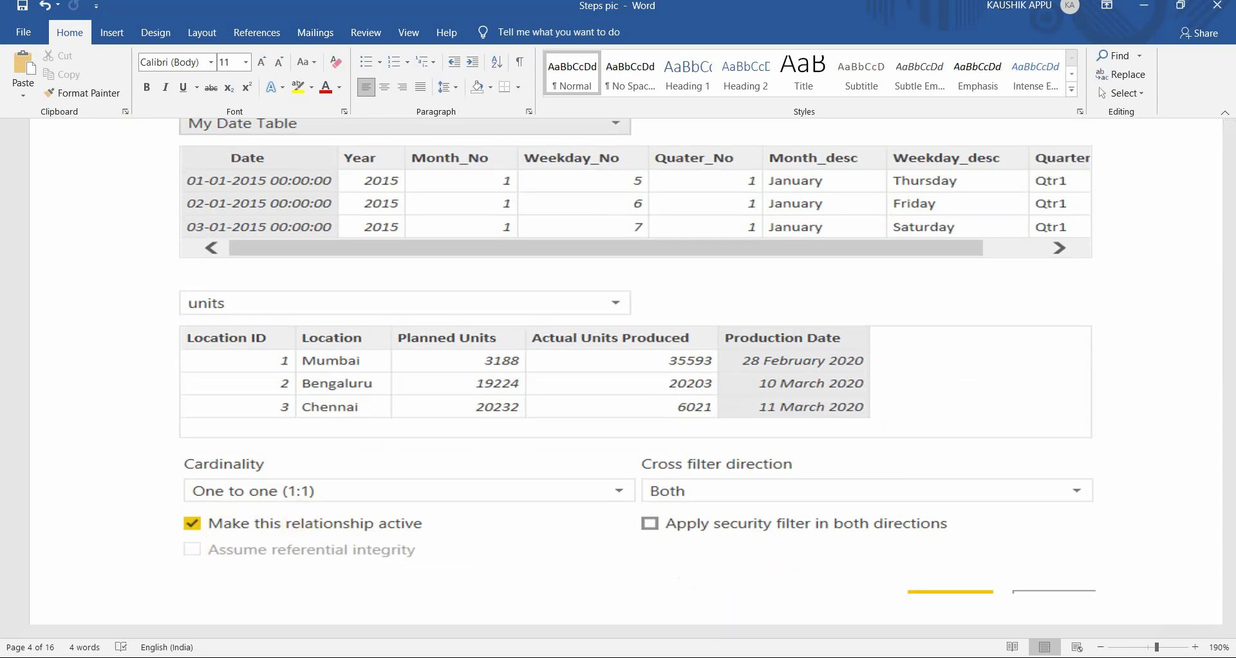
pyautogui.hotkey('alt', 'Tab')
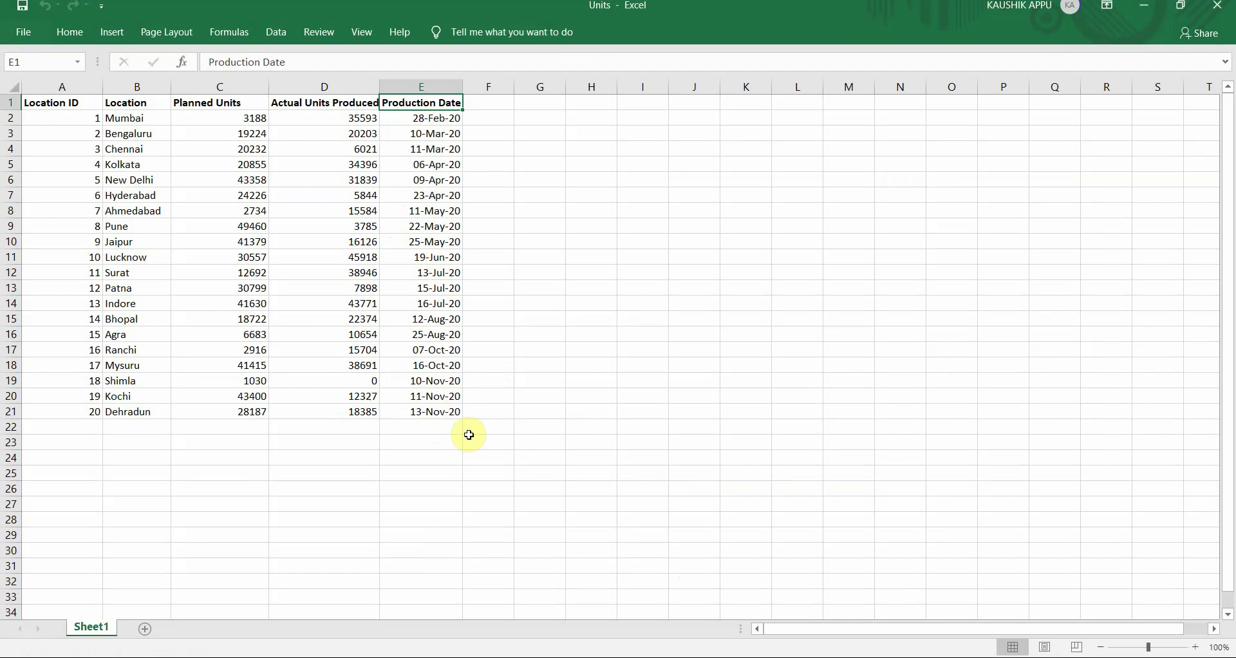
pyautogui.hotkey('alt', 'Tab')
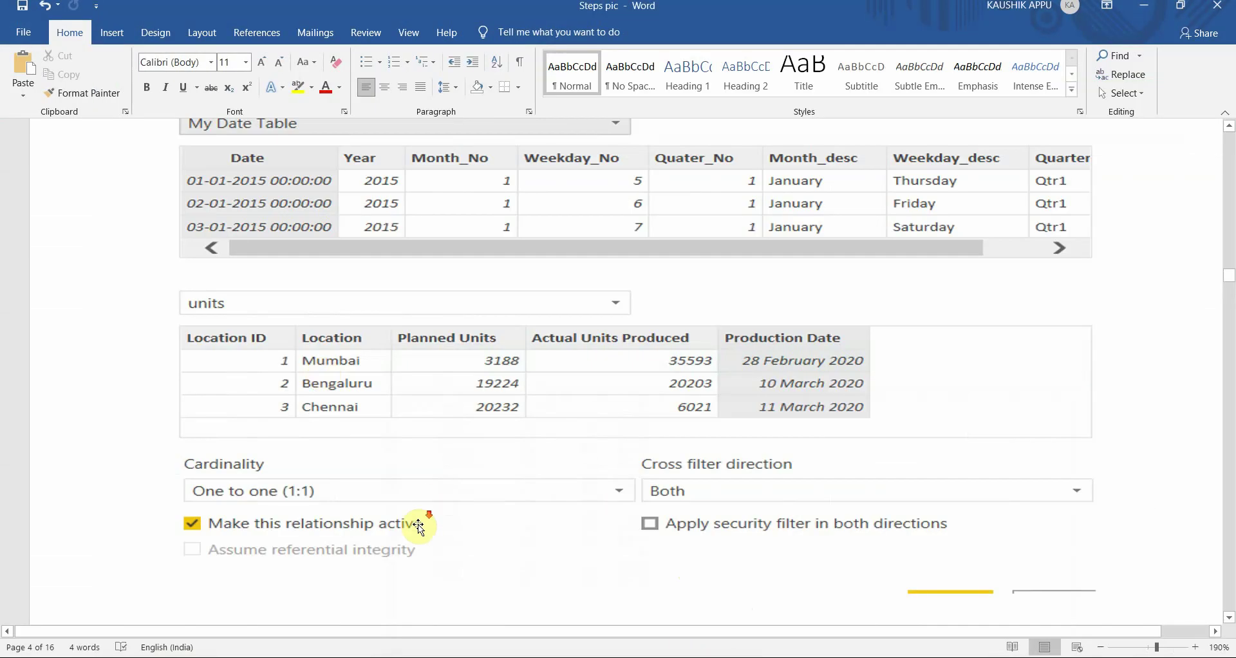
# Step: Scroll past the AdventureWorks example paragraph into the blank pages
pyautogui.scroll(-4, 83, 430)
pyautogui.scroll(-15, 581, 427)
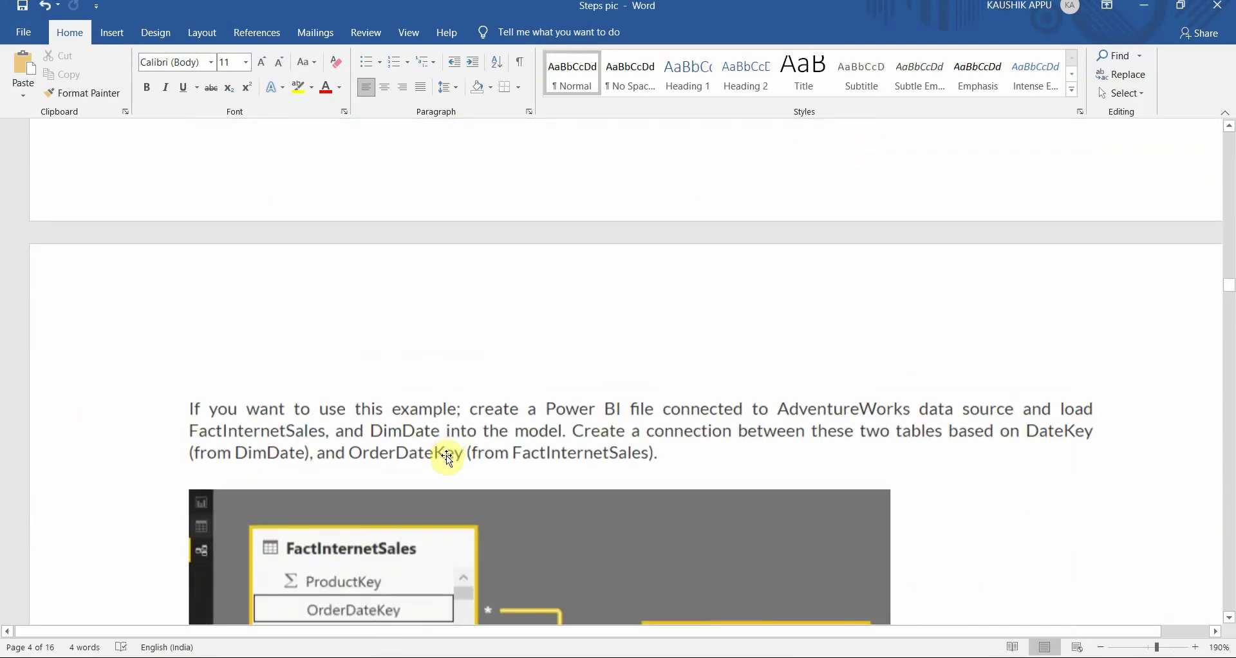
pyautogui.scroll(-5, 444, 445)
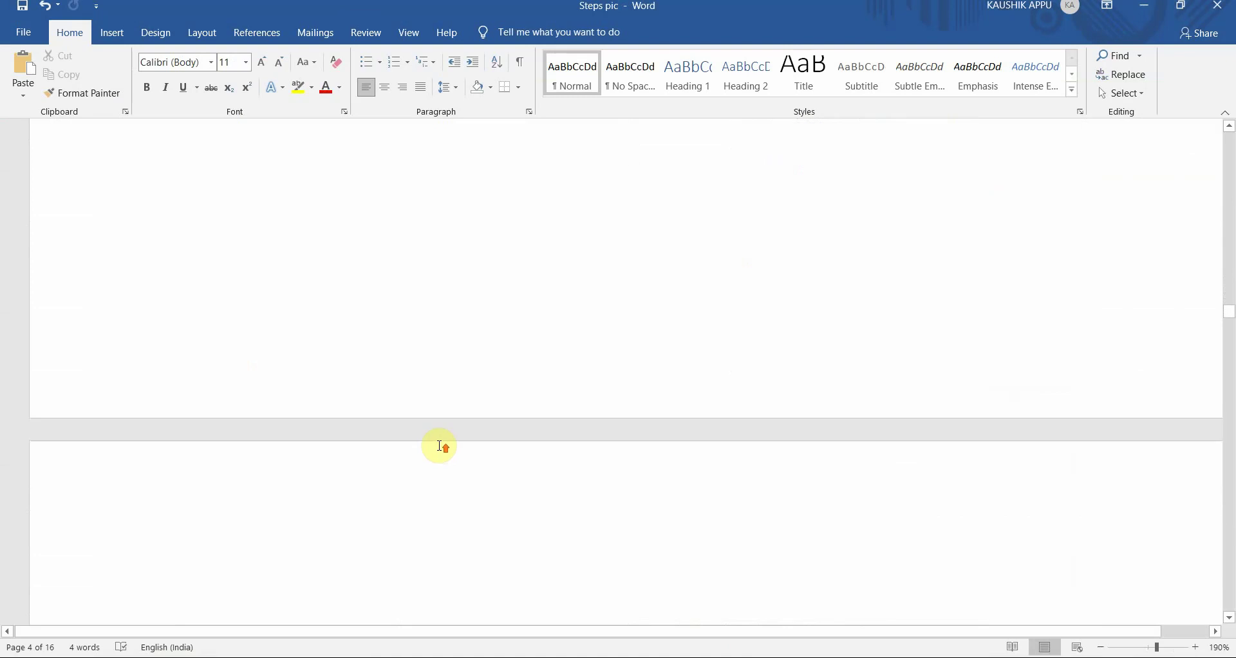
pyautogui.scroll(9, 440, 447)
# Step: Review the Actual Units MTD TOTALMTD formula and its running-total results table
pyautogui.scroll(3, 441, 447)
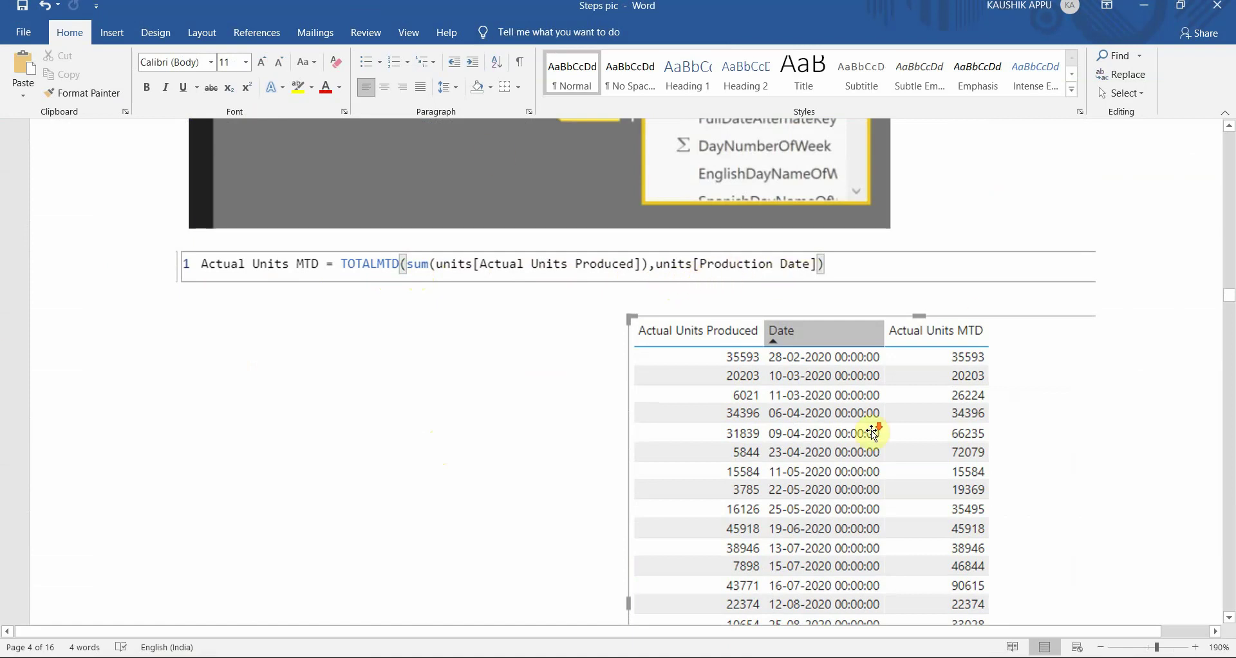
pyautogui.scroll(-2, 871, 428)
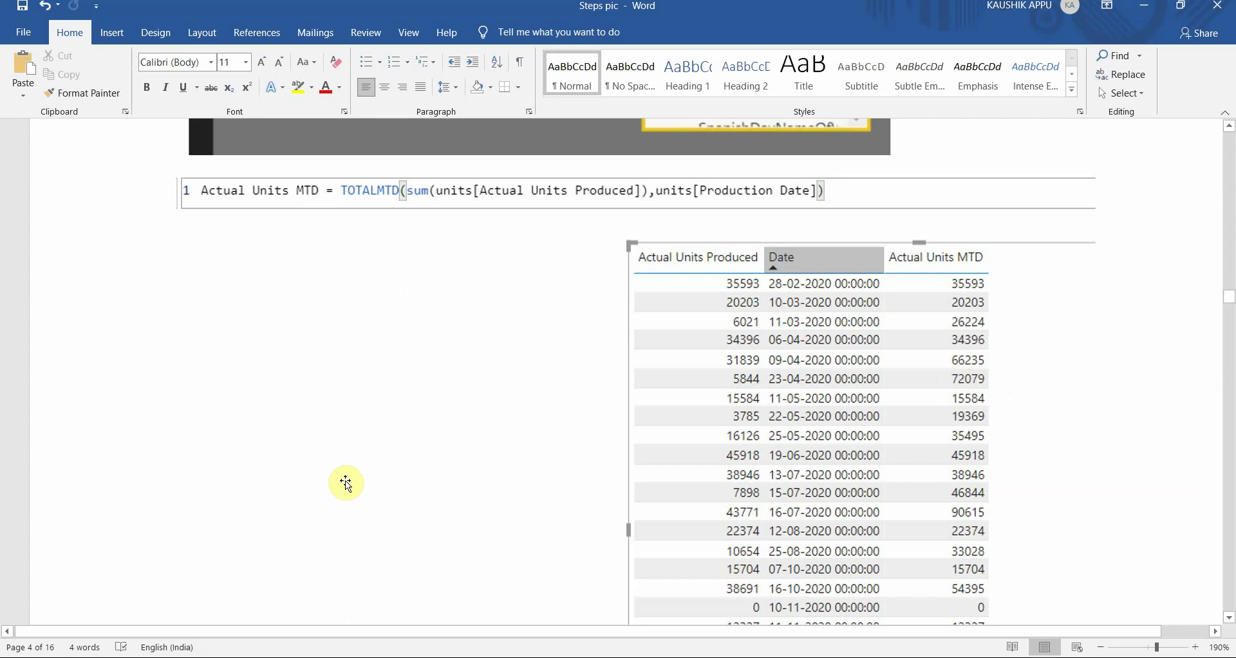
pyautogui.scroll(-15, 346, 483)
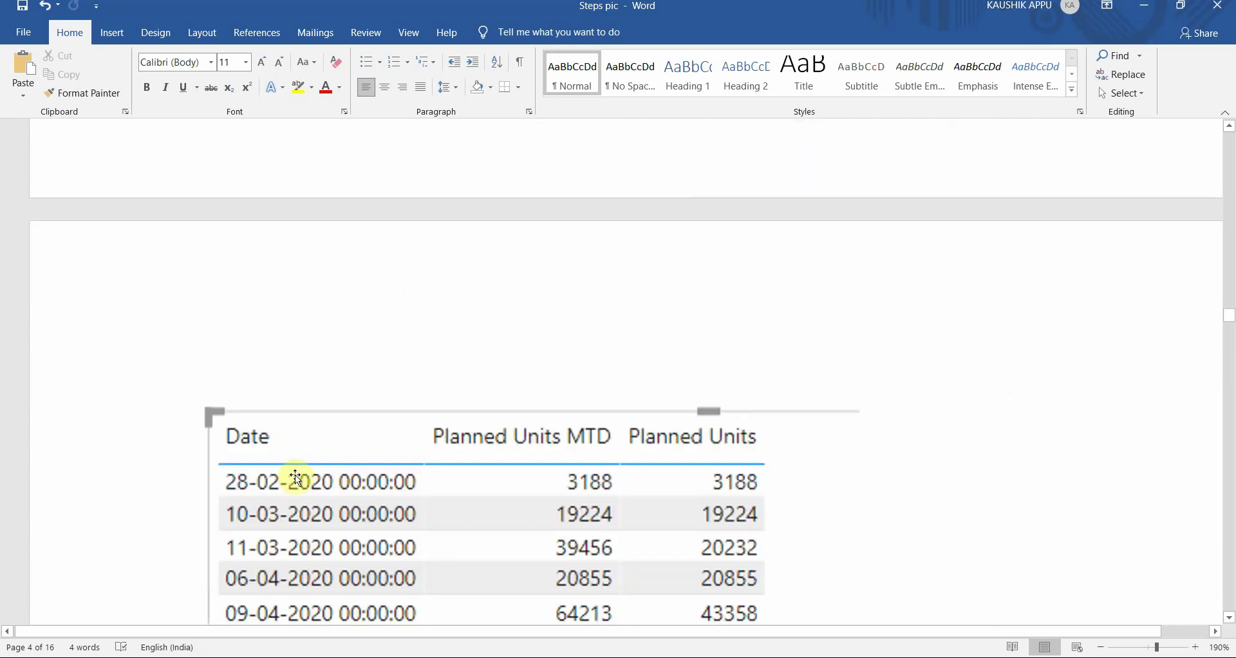
# Step: Scroll past the Planned Units table and Week Start Date formula to the Planned Units WTD CALCULATE formula
pyautogui.scroll(-2, 294, 477)
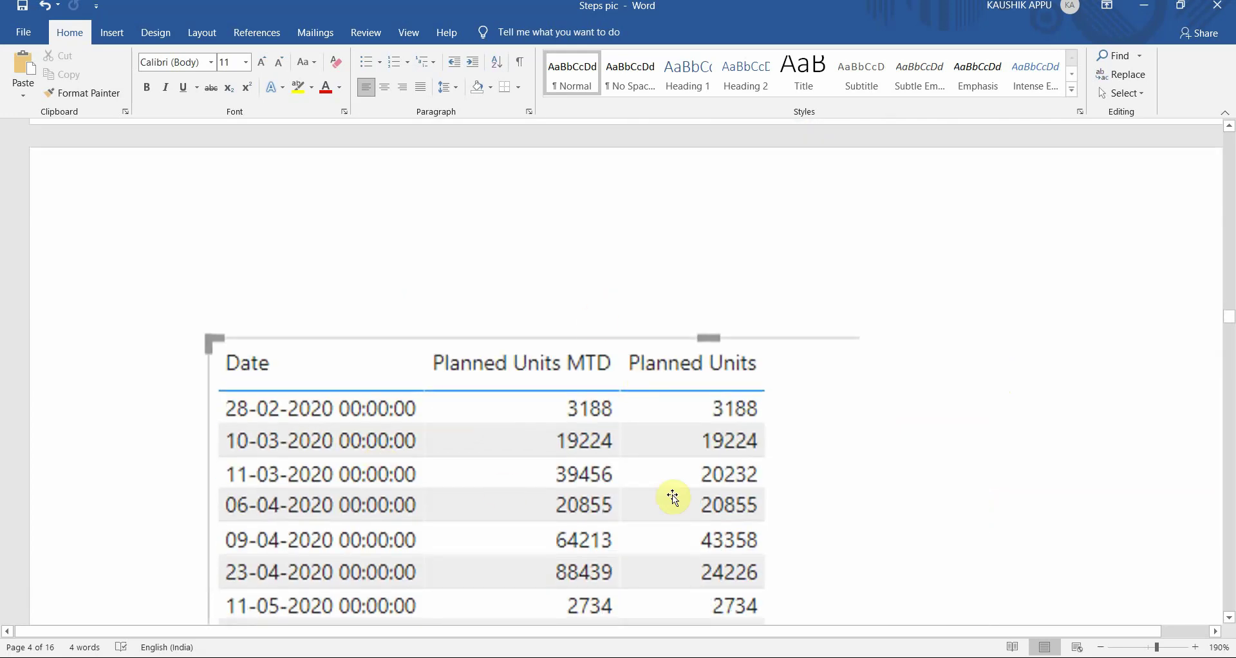
pyautogui.scroll(-18, 442, 512)
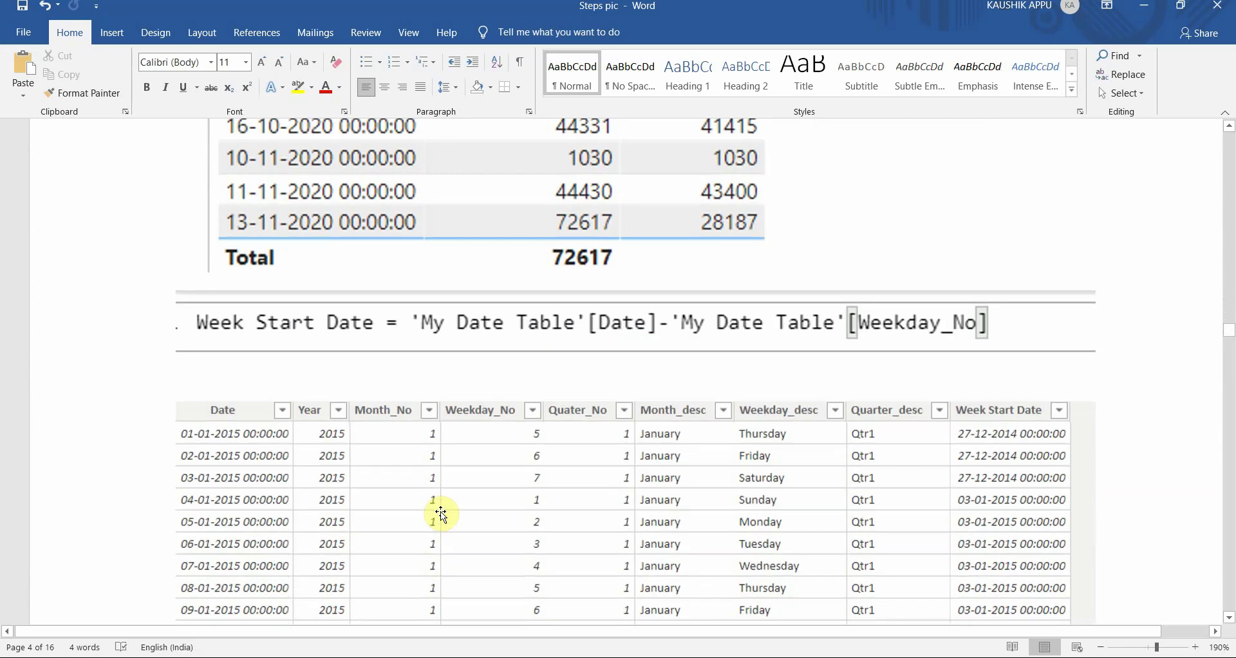
pyautogui.scroll(10, 441, 513)
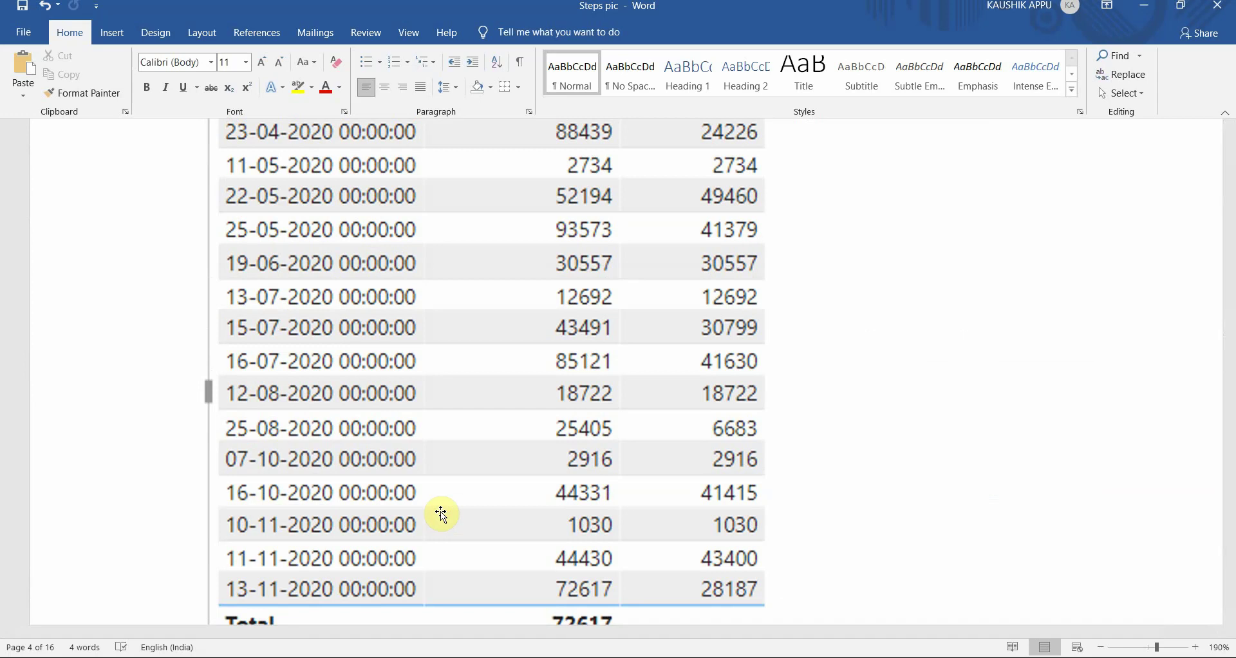
pyautogui.scroll(-5, 441, 513)
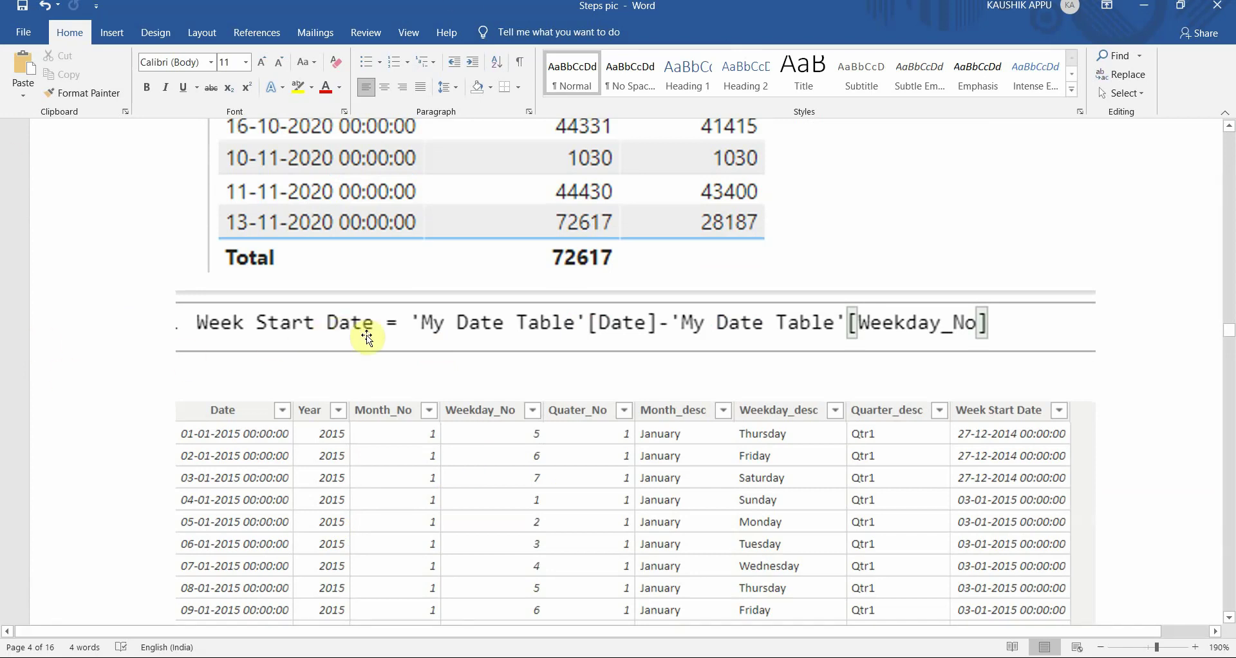
pyautogui.scroll(-1, 364, 361)
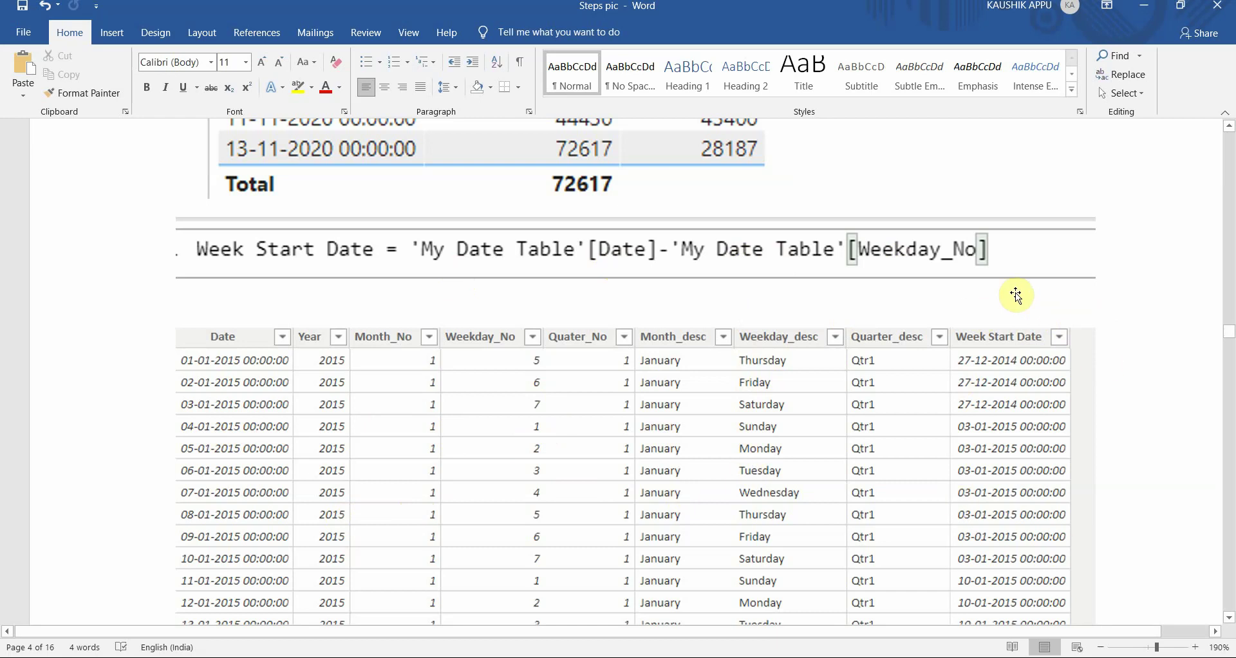
pyautogui.scroll(-15, 593, 519)
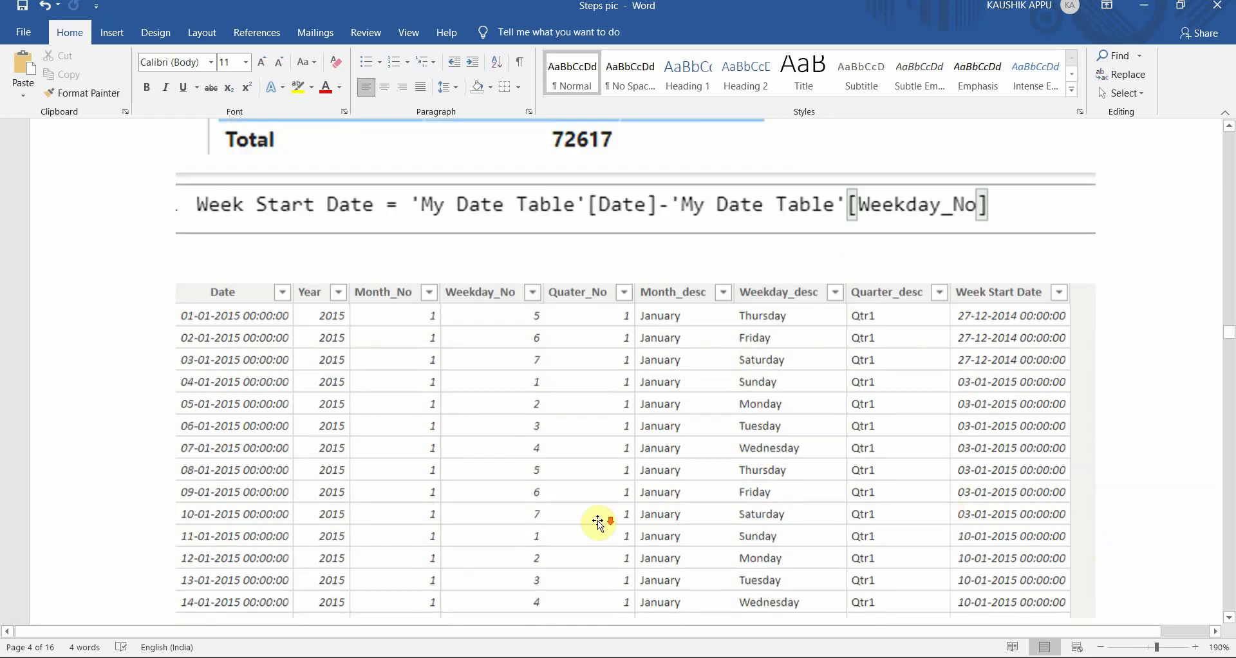
pyautogui.scroll(-2, 242, 263)
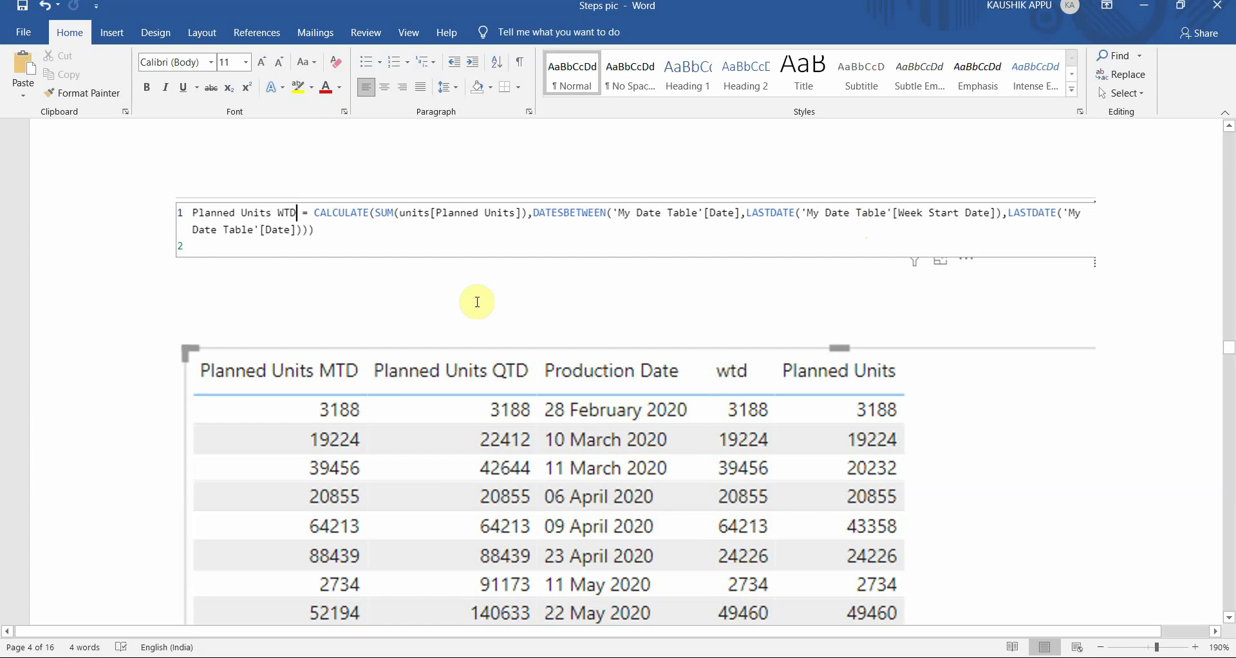
pyautogui.scroll(-2, 477, 301)
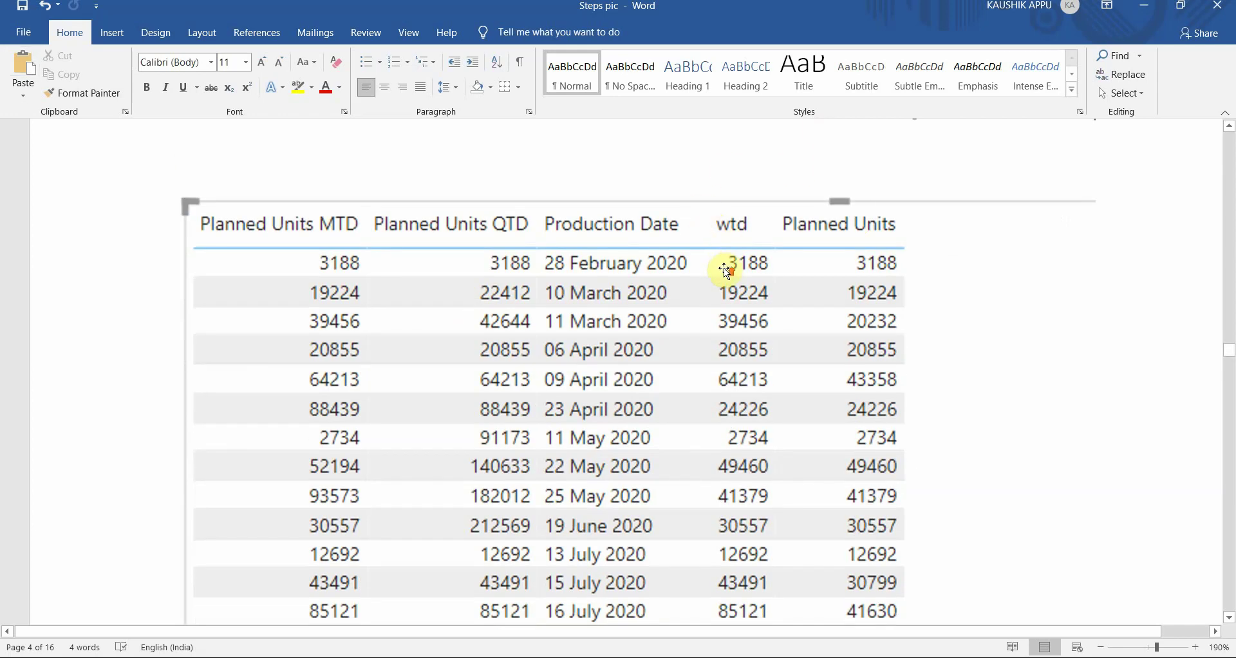
pyautogui.scroll(1, 724, 269)
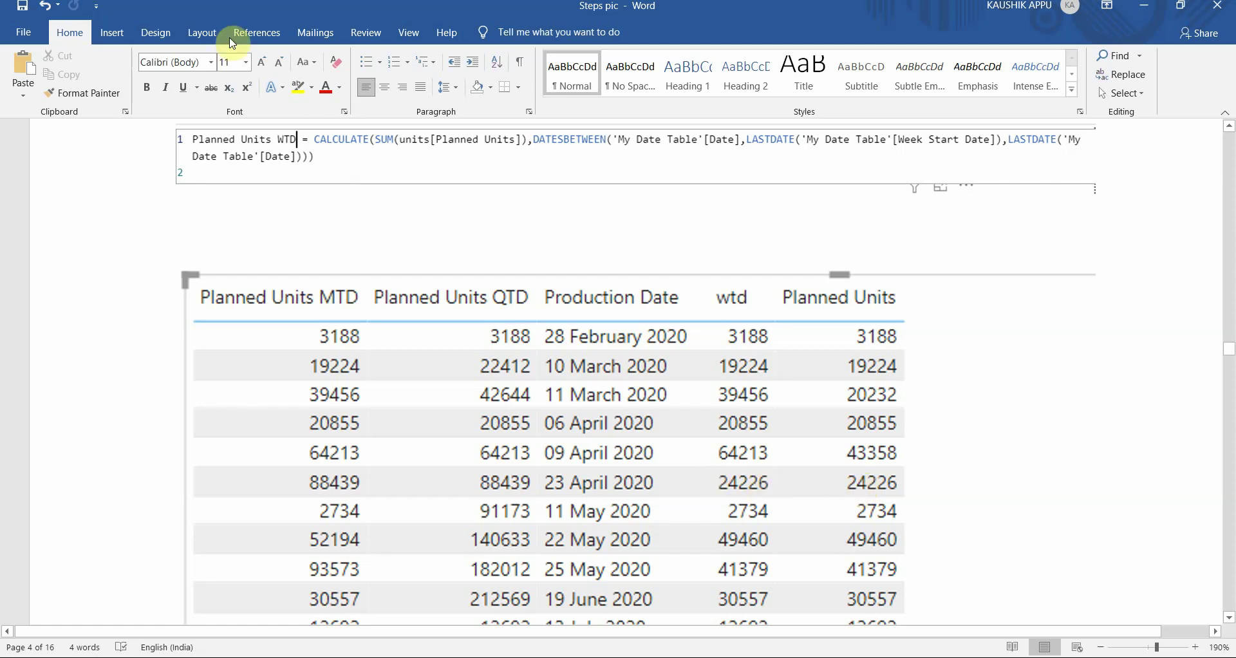
pyautogui.scroll(-5, 427, 524)
pyautogui.scroll(4, 426, 533)
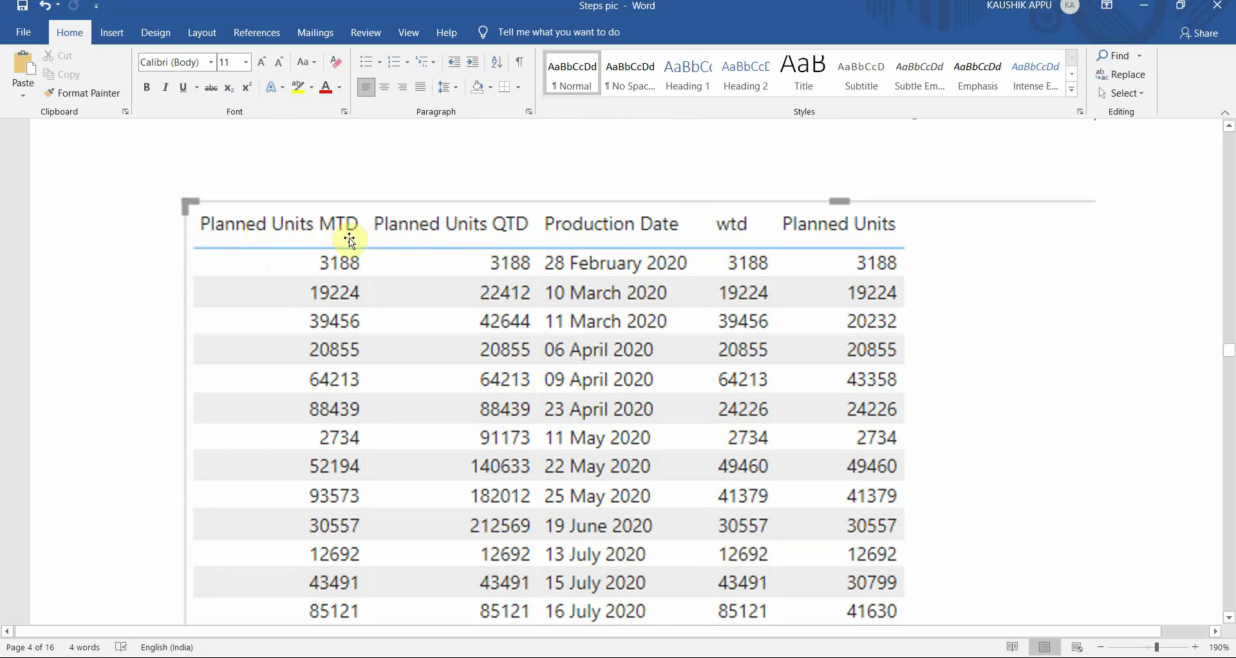
pyautogui.scroll(-10, 509, 408)
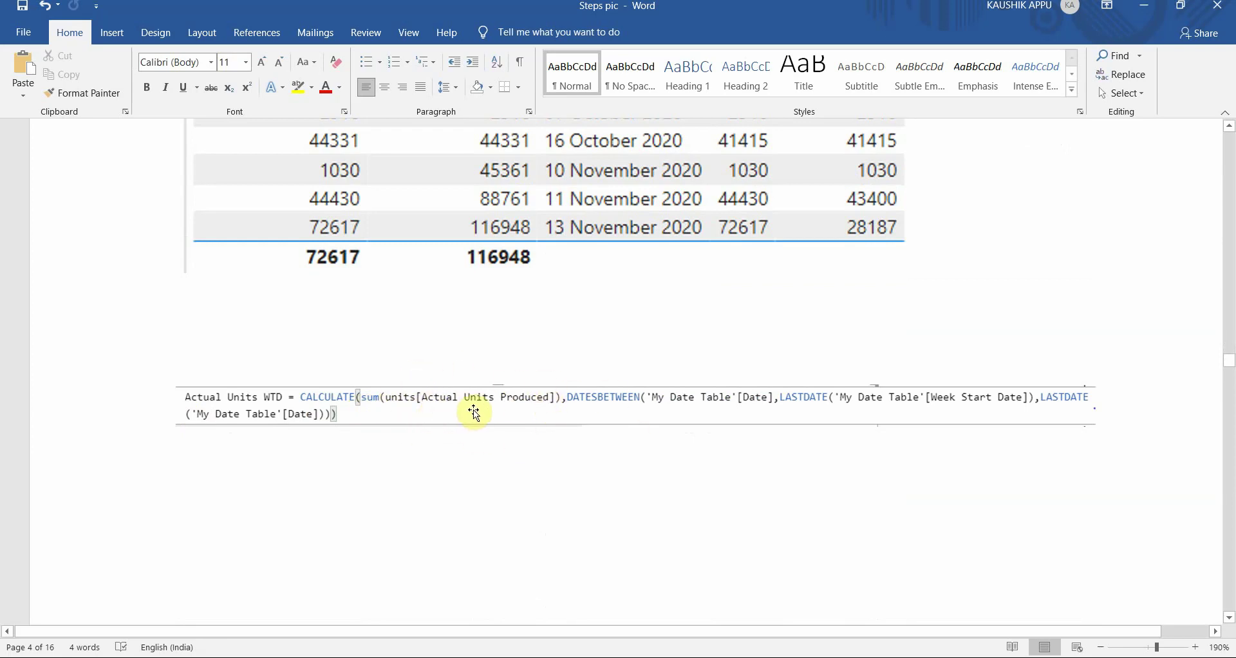
# Step: Scroll back and forth through the WTD, MTD and QTD tables in the notes
pyautogui.scroll(-15, 510, 482)
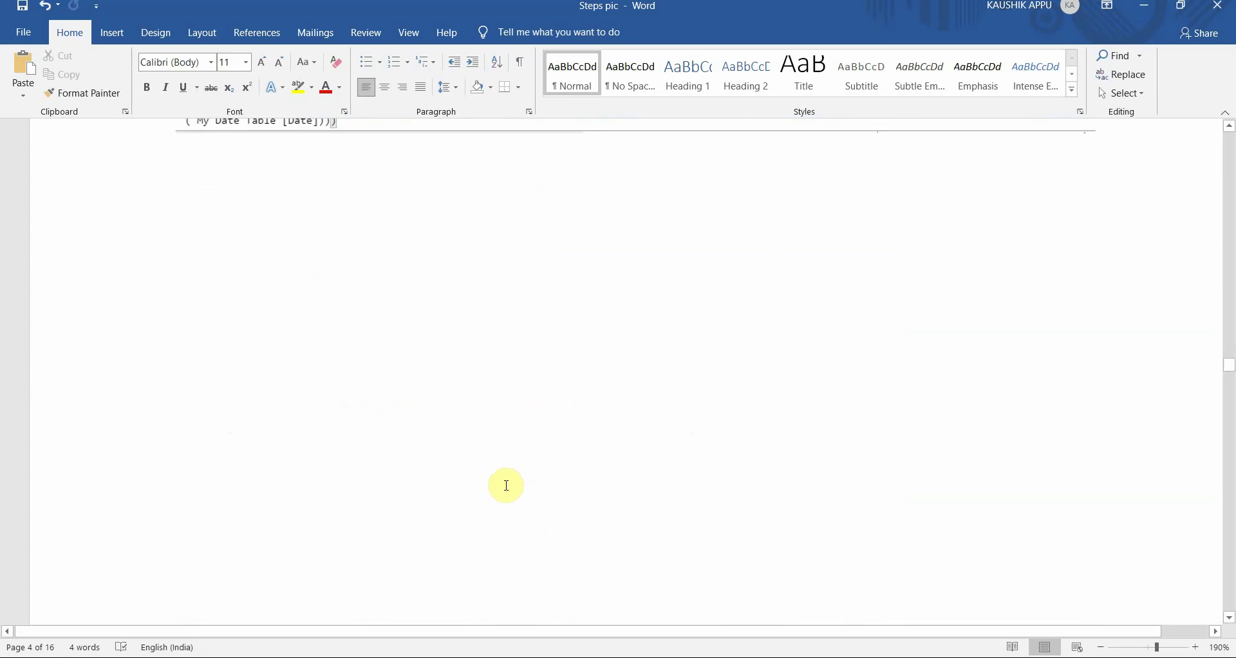
pyautogui.scroll(-20, 507, 488)
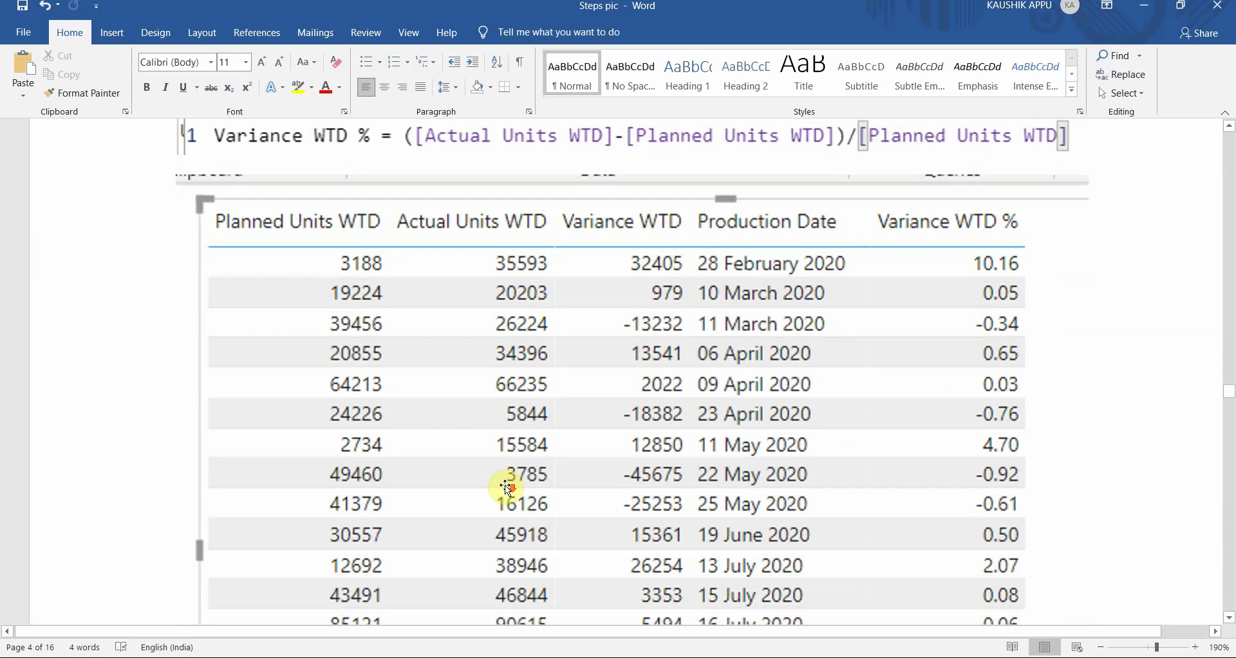
pyautogui.scroll(-10, 503, 493)
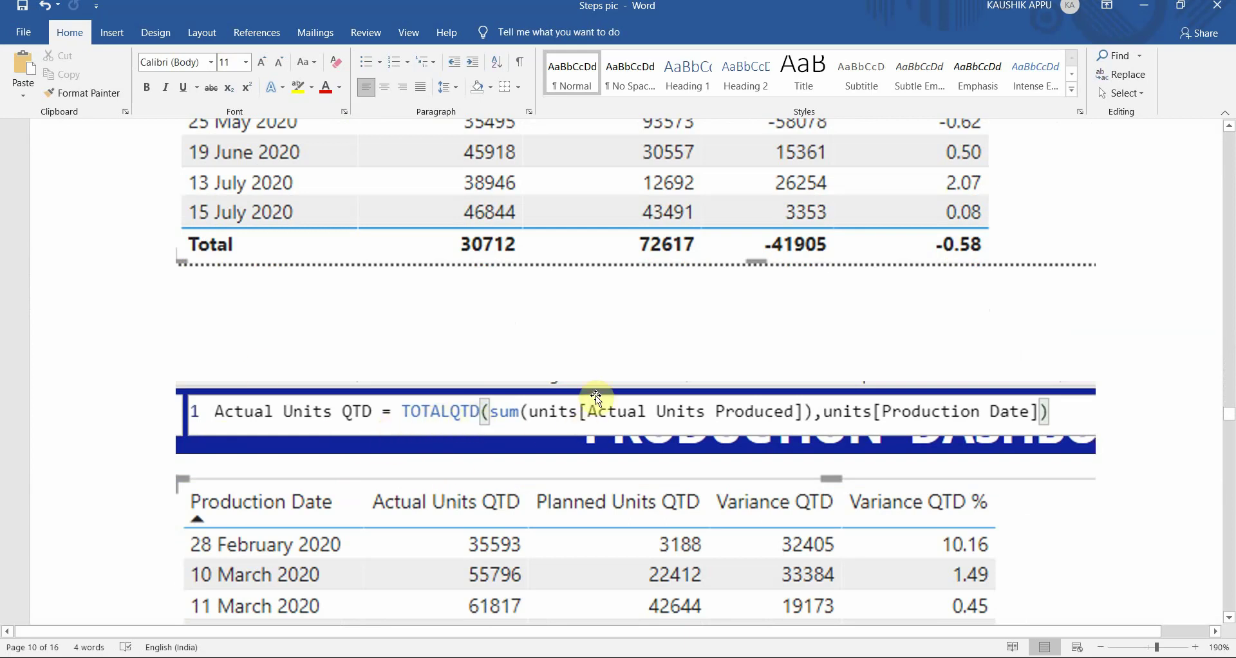
pyautogui.scroll(6, 644, 513)
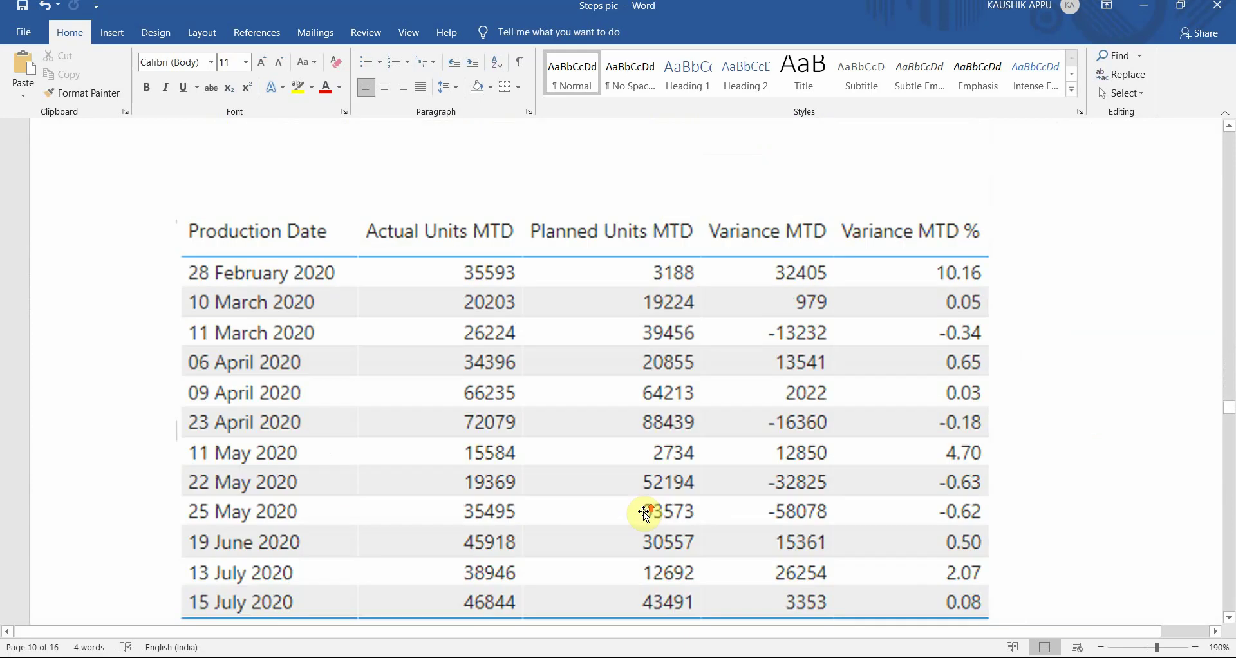
pyautogui.scroll(-7, 637, 516)
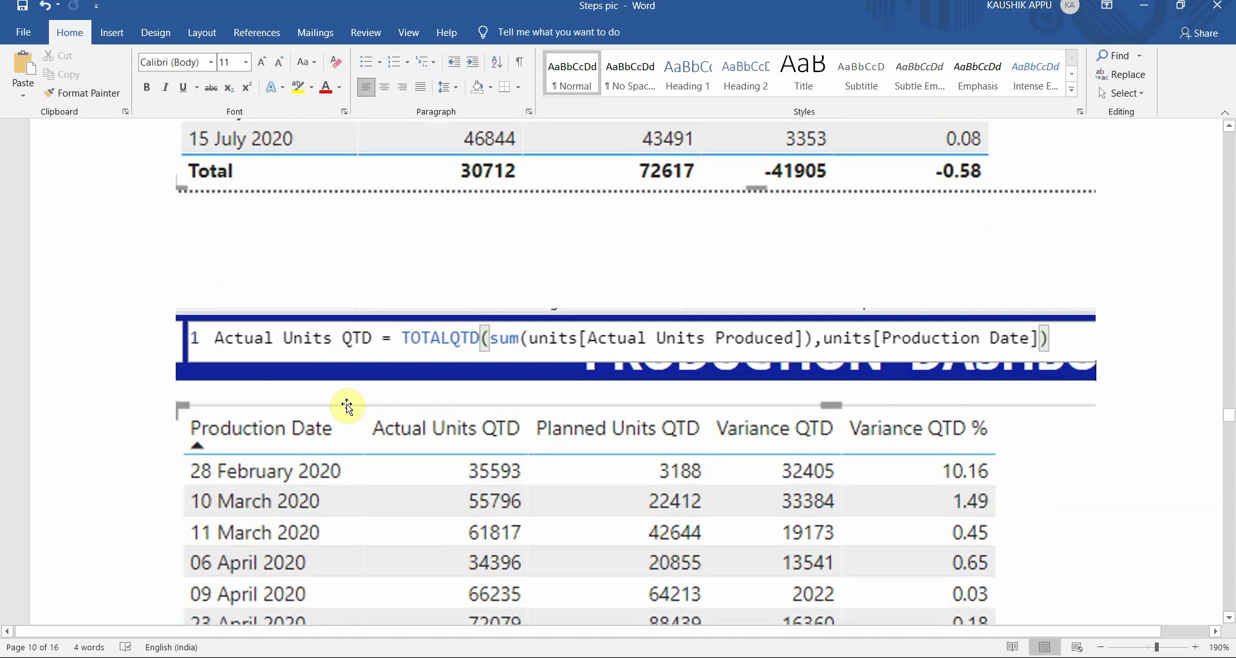
pyautogui.scroll(12, 378, 444)
pyautogui.scroll(8, 378, 451)
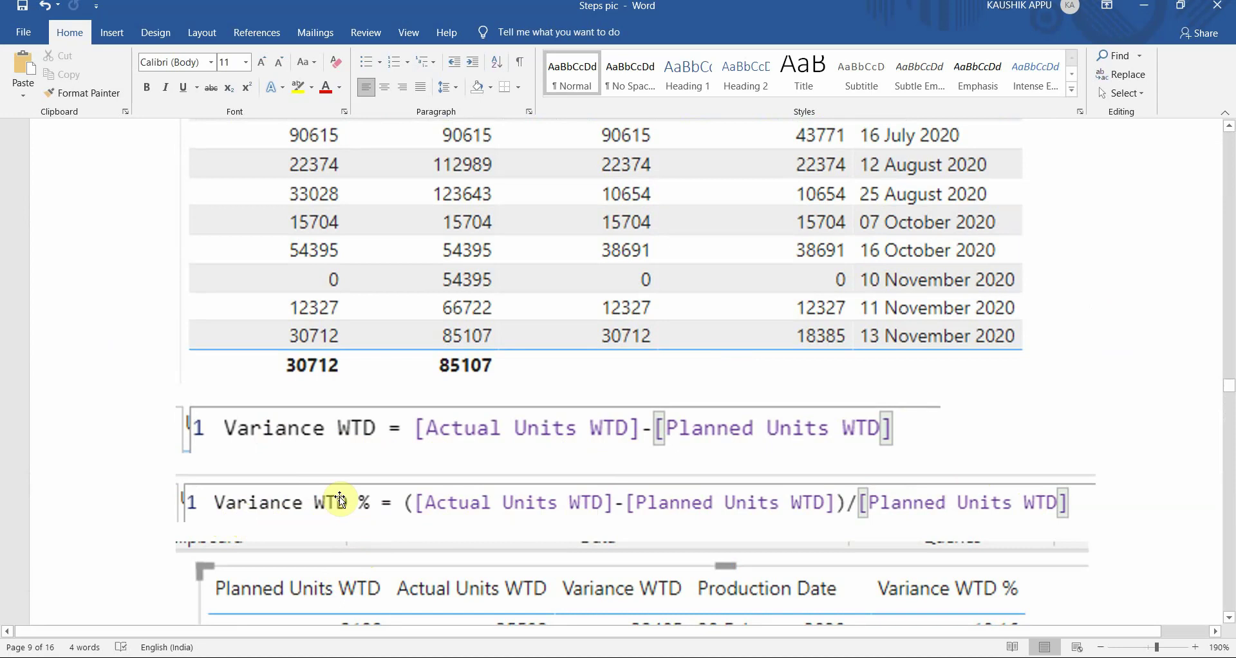
# Step: Scroll past the Variance WTD formulas and return to the Power BI Production Trend page
pyautogui.scroll(-15, 338, 496)
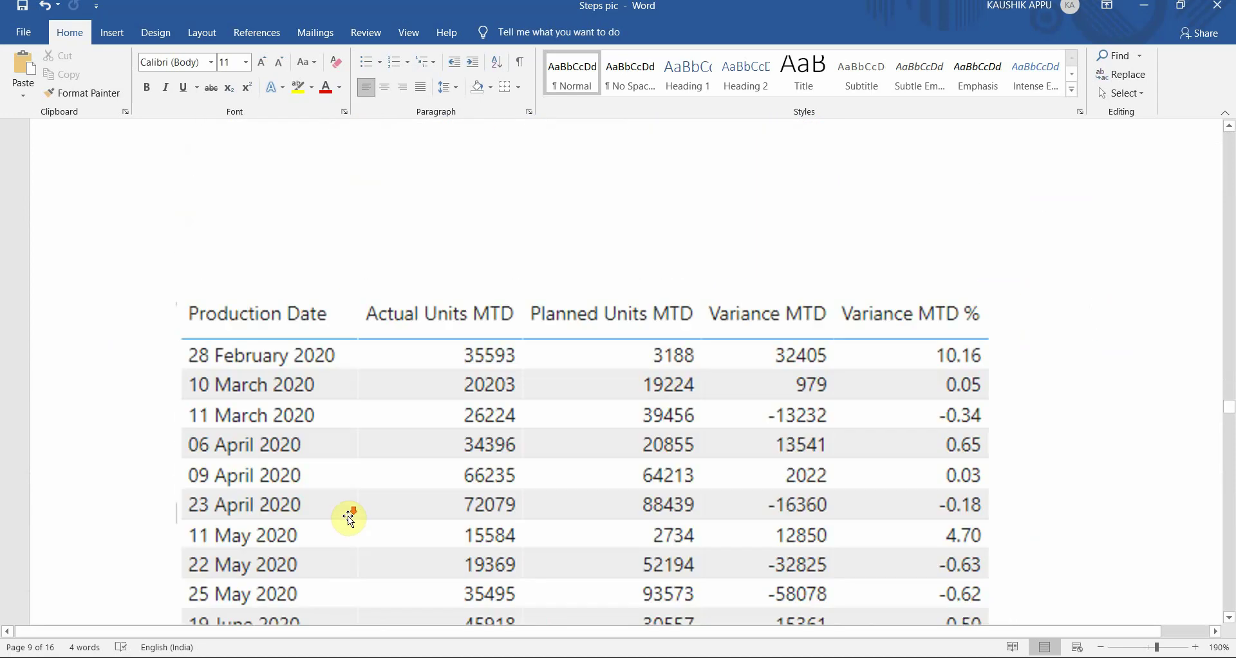
pyautogui.scroll(-15, 348, 520)
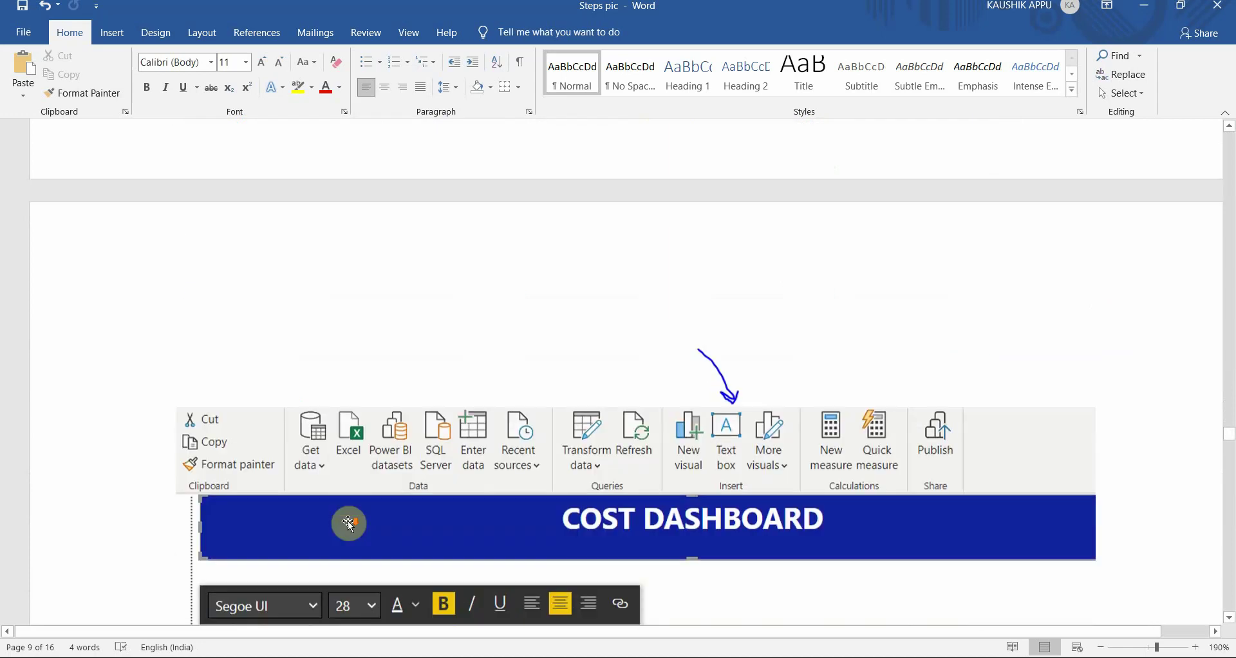
pyautogui.scroll(3, 340, 525)
pyautogui.hotkey('alt', 'Tab')
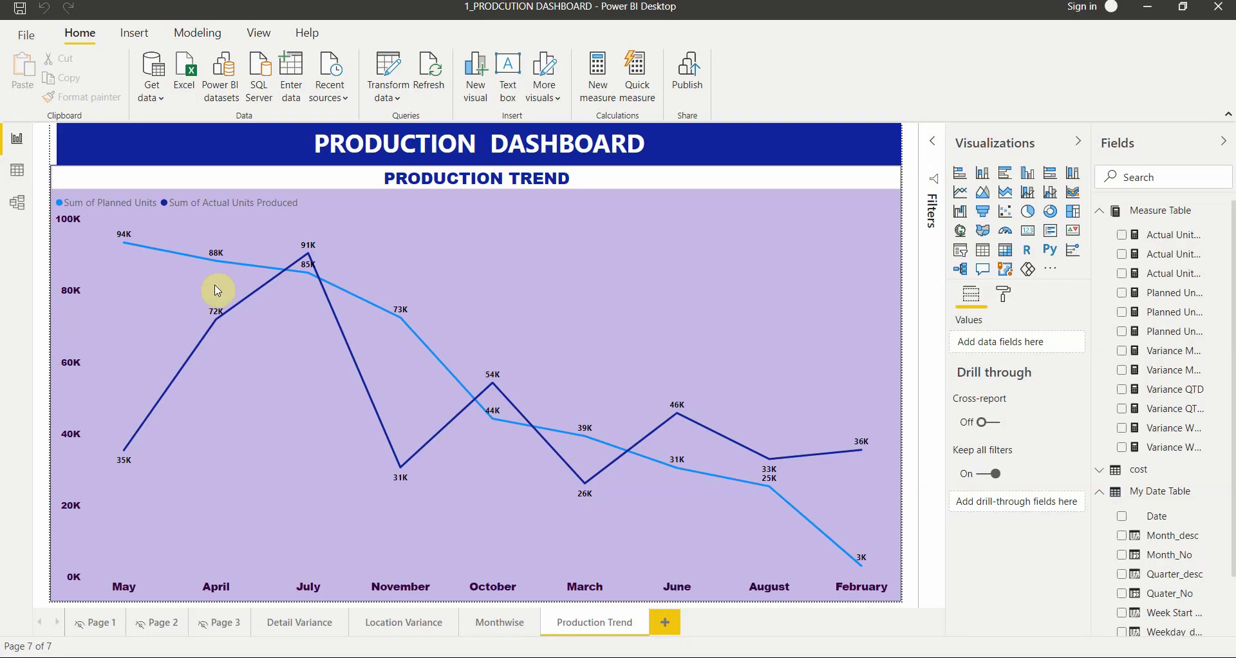
# Step: Switch to the Monthwise page showing the MONTHLY PRODUCTION treemap
pyautogui.click(492, 631)
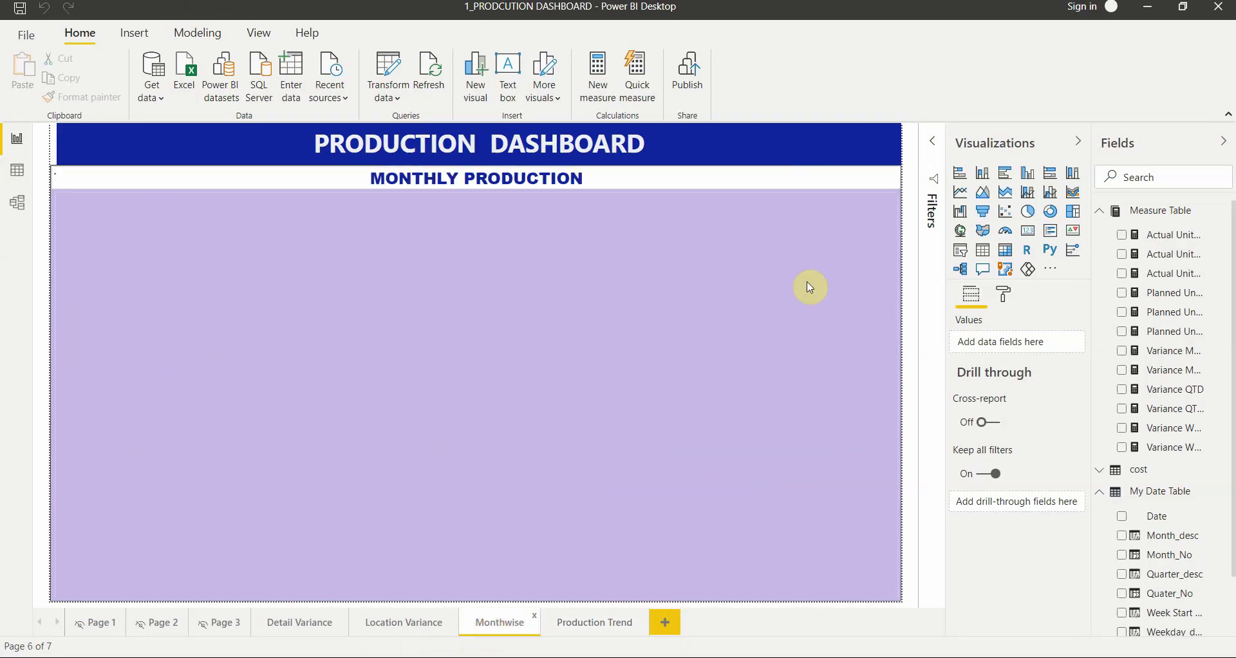
pyautogui.moveTo(309, 342)
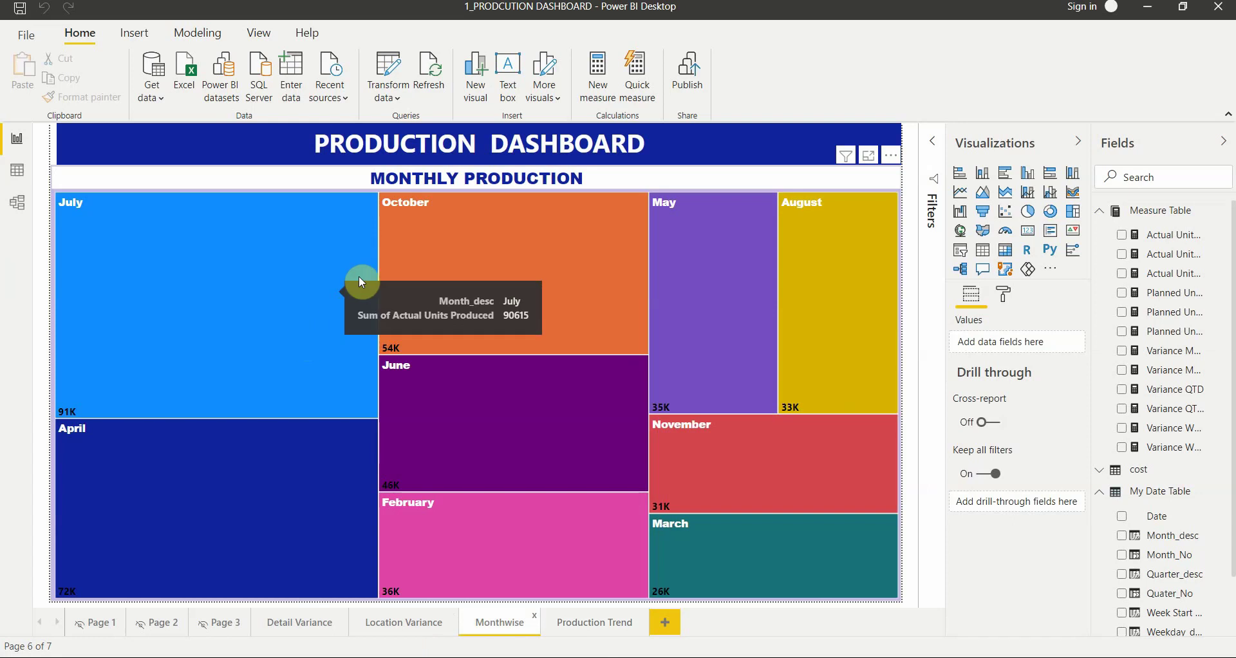
pyautogui.moveTo(676, 335)
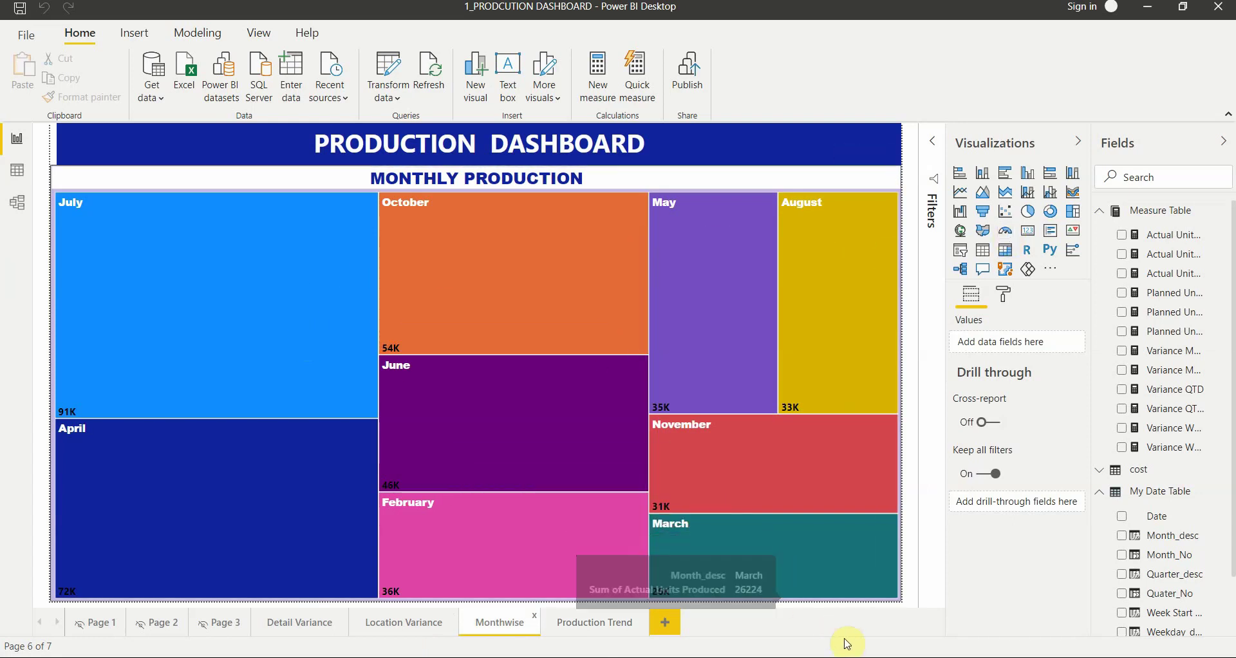
pyautogui.click(693, 572)
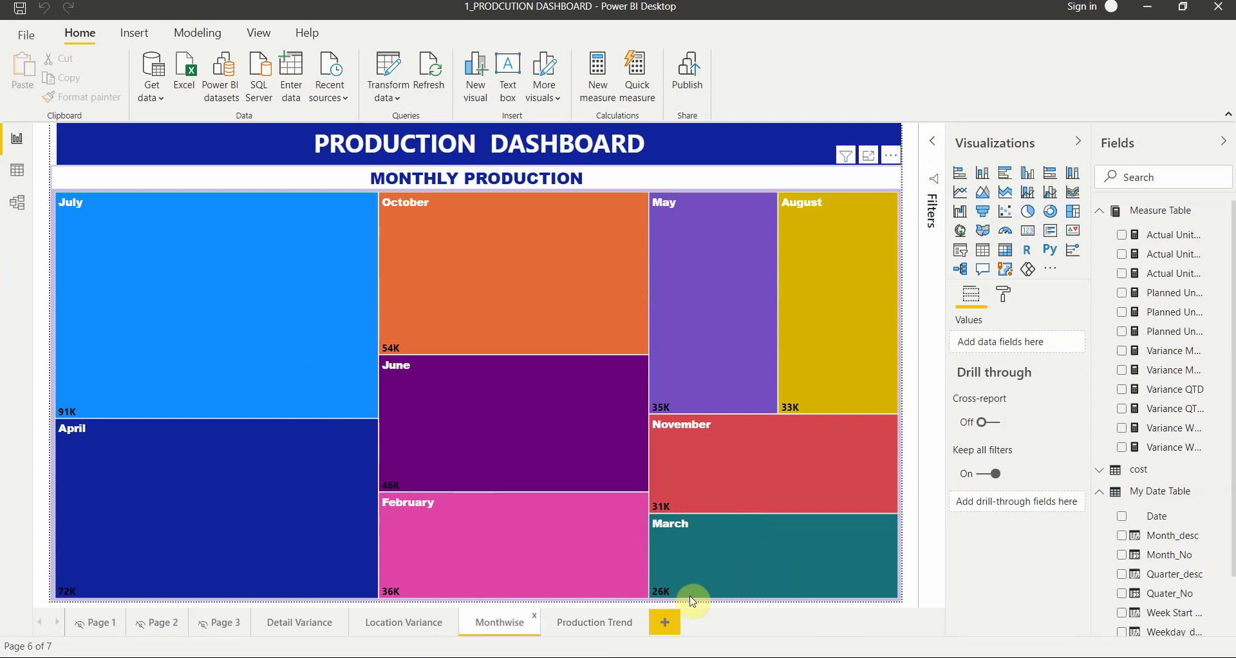
pyautogui.moveTo(678, 591)
pyautogui.moveTo(157, 339)
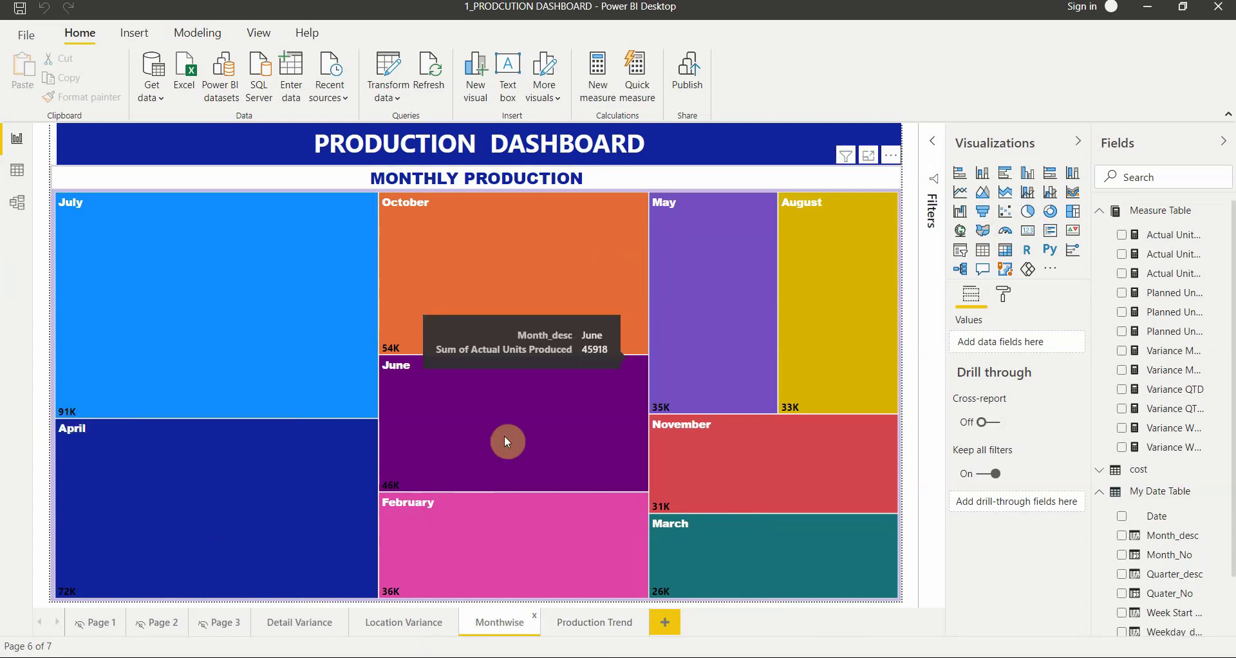
pyautogui.moveTo(824, 450)
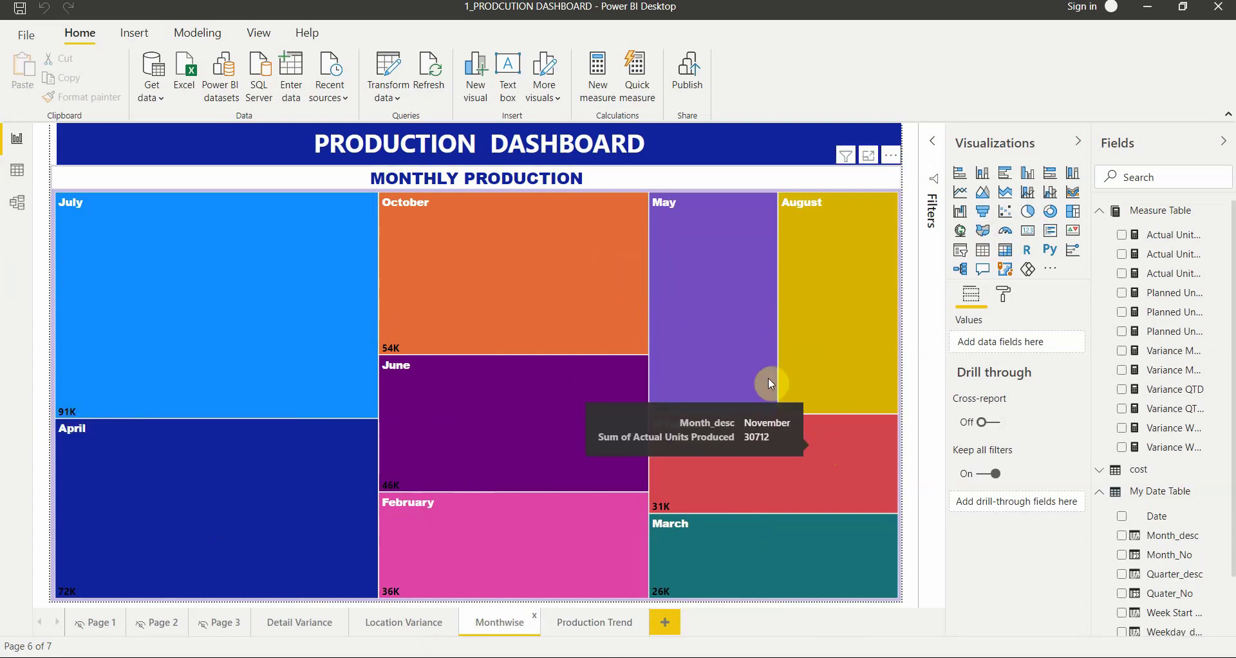
# Step: Select the monthly treemap and expand the Title section in its Format pane
pyautogui.moveTo(334, 246)
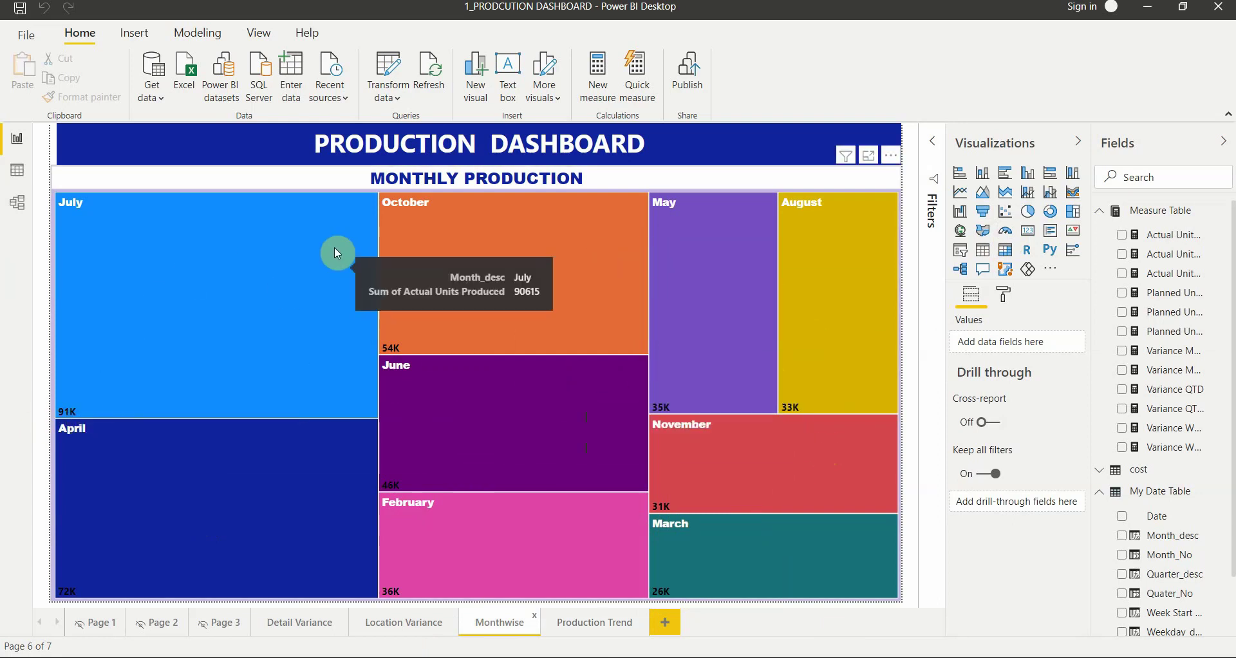
pyautogui.click(271, 197)
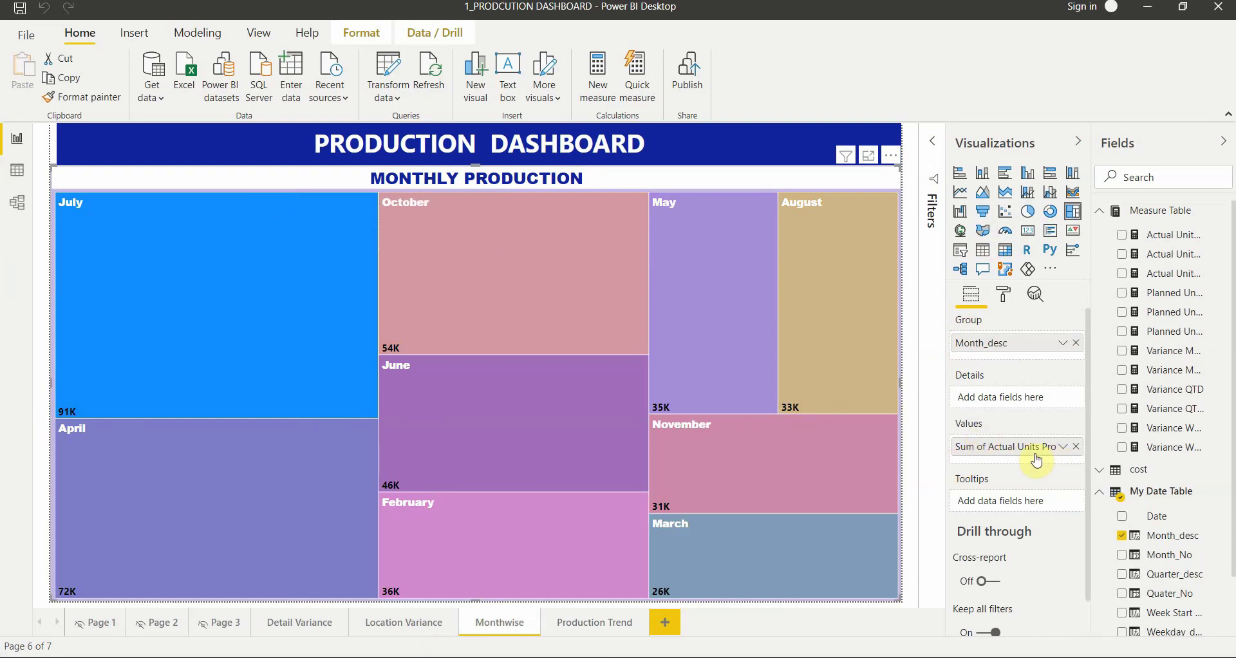
pyautogui.click(1003, 295)
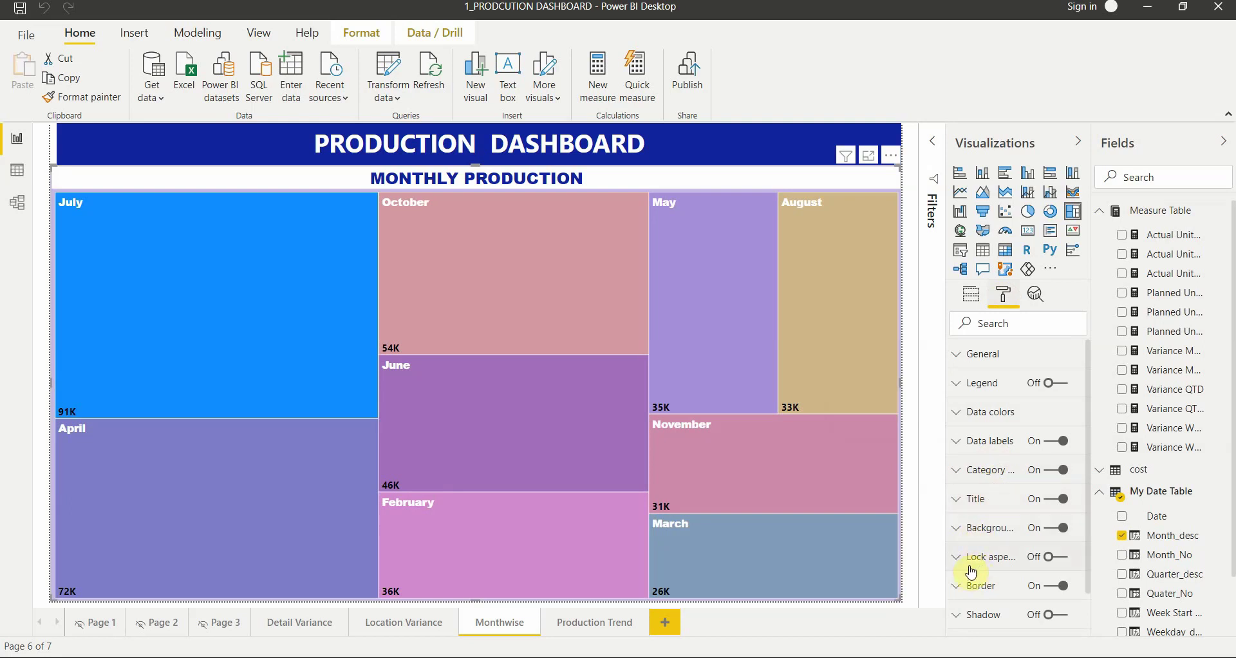
pyautogui.click(506, 142)
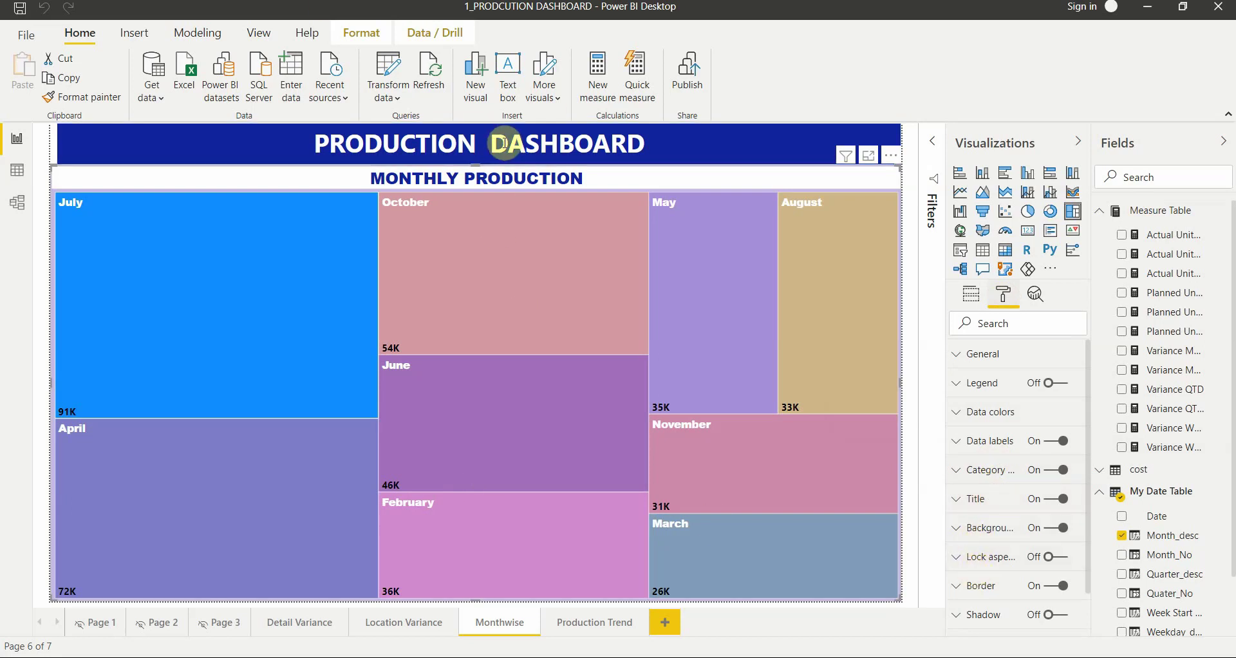
pyautogui.click(334, 150)
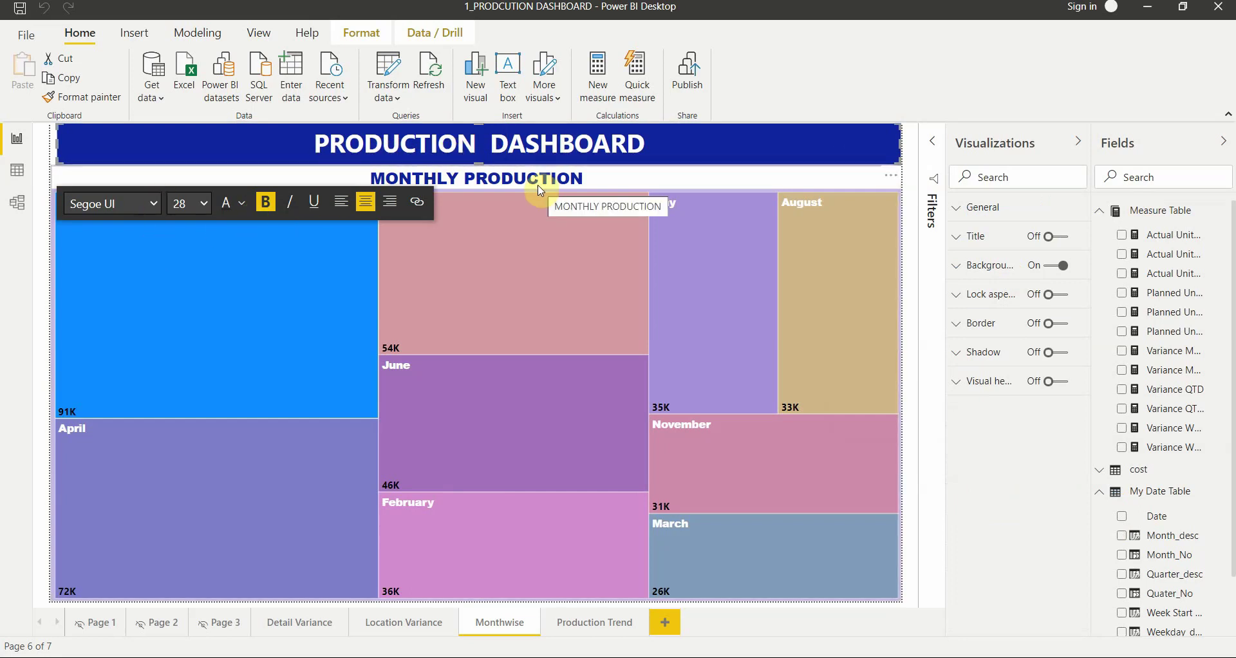
pyautogui.click(602, 187)
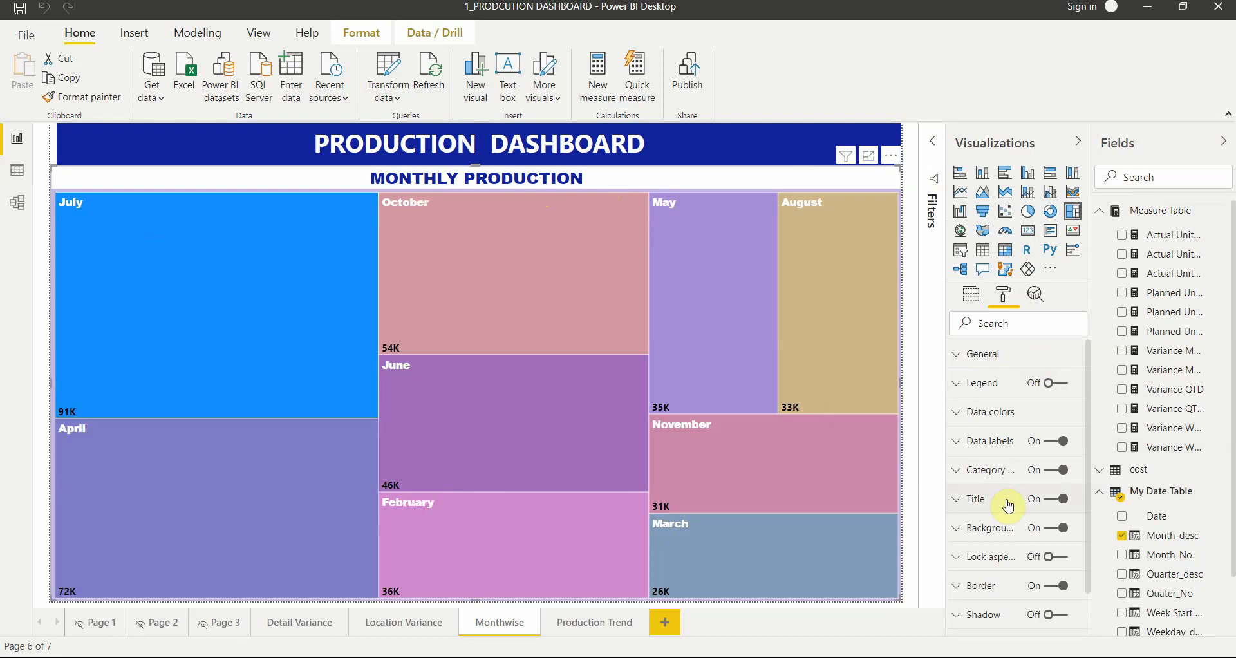
pyautogui.scroll(-2, 1004, 541)
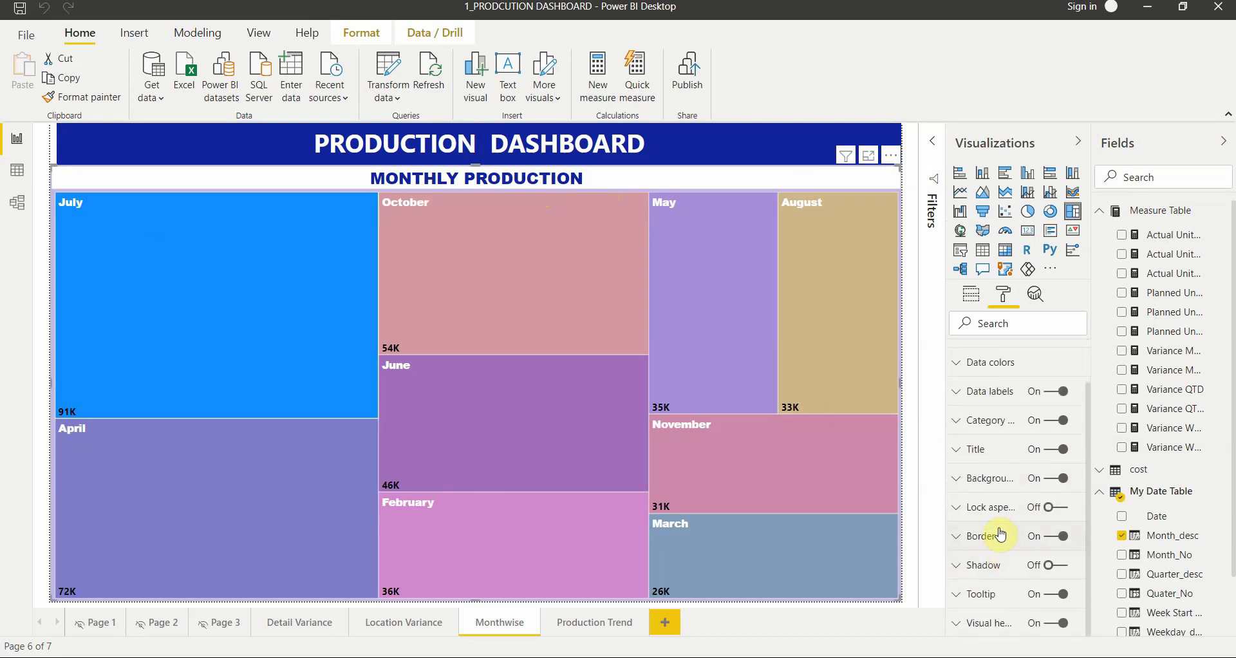
pyautogui.click(956, 450)
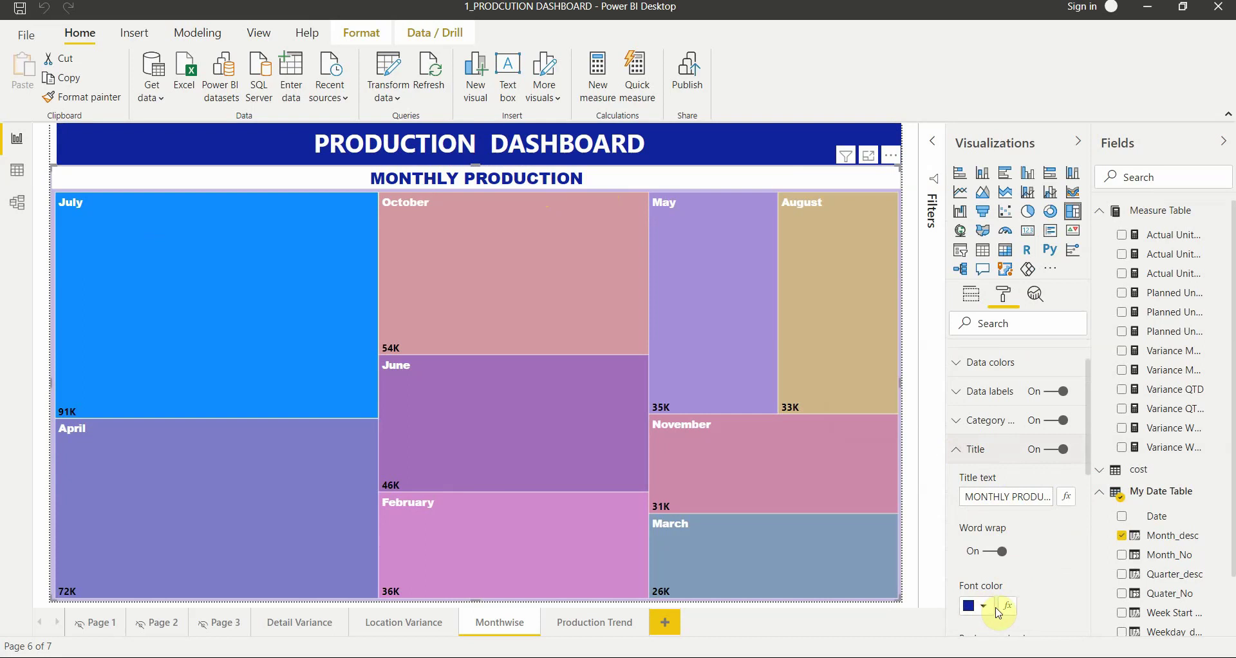
# Step: On the Location Variance page, move the date slicer start to 04-05-2020, then select the North vs South card
pyautogui.click(402, 634)
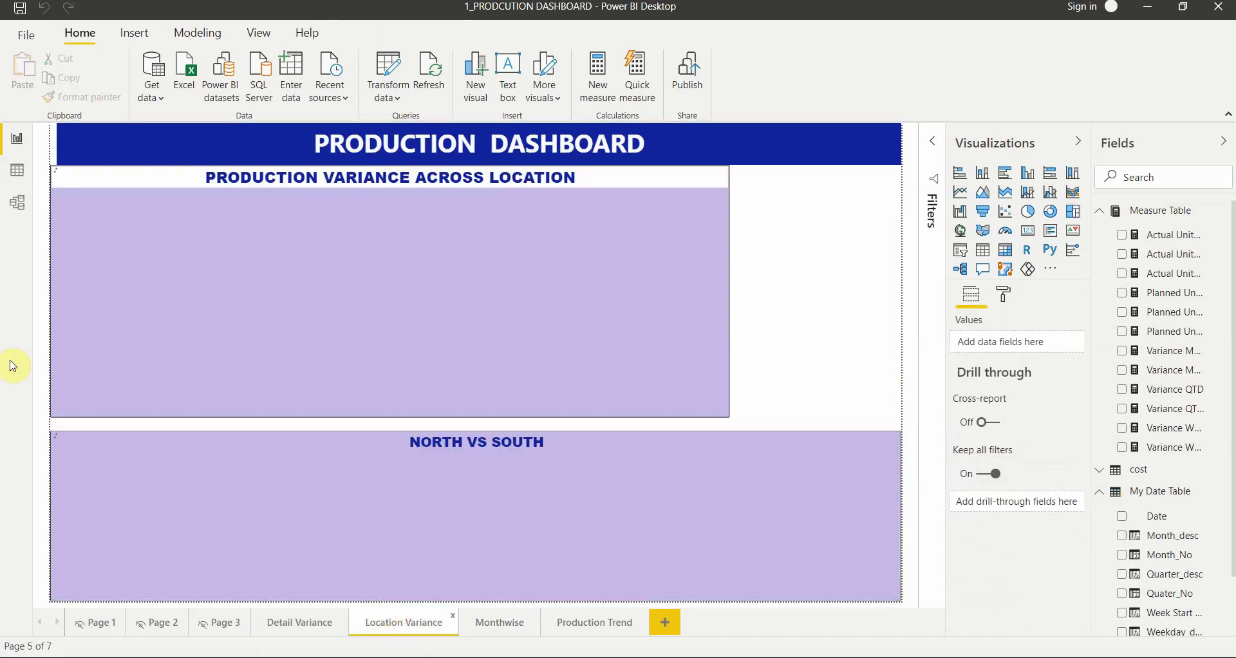
pyautogui.click(300, 197)
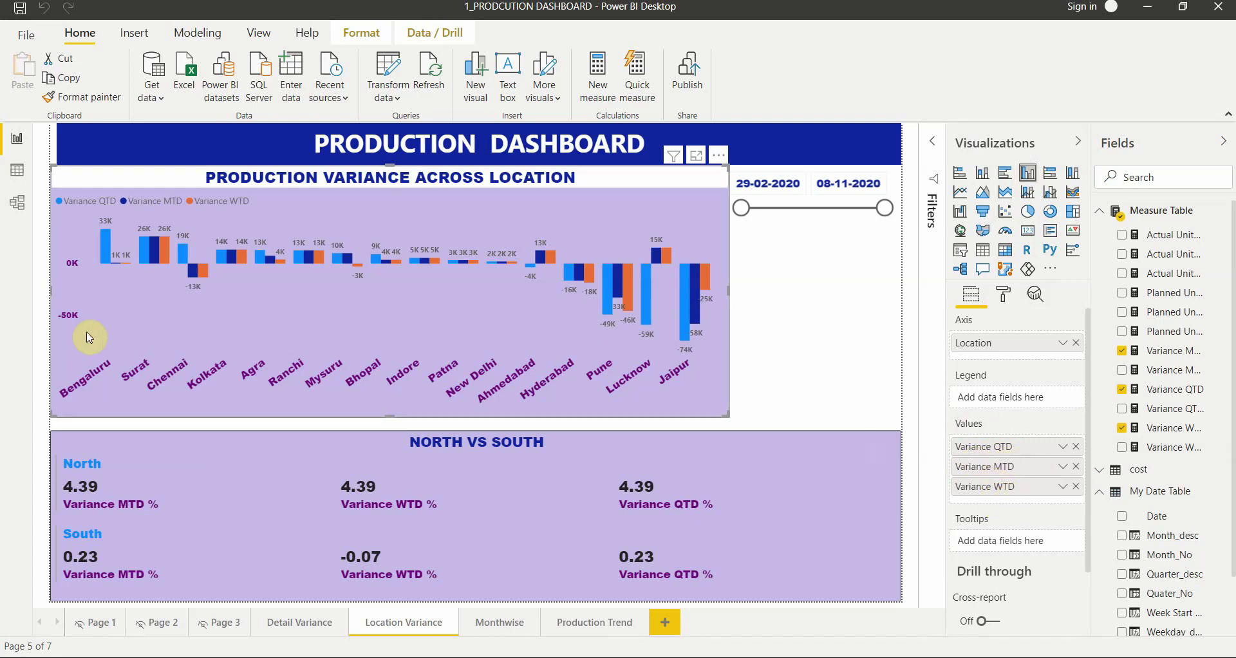
pyautogui.moveTo(740, 208); pyautogui.dragTo(779, 210)
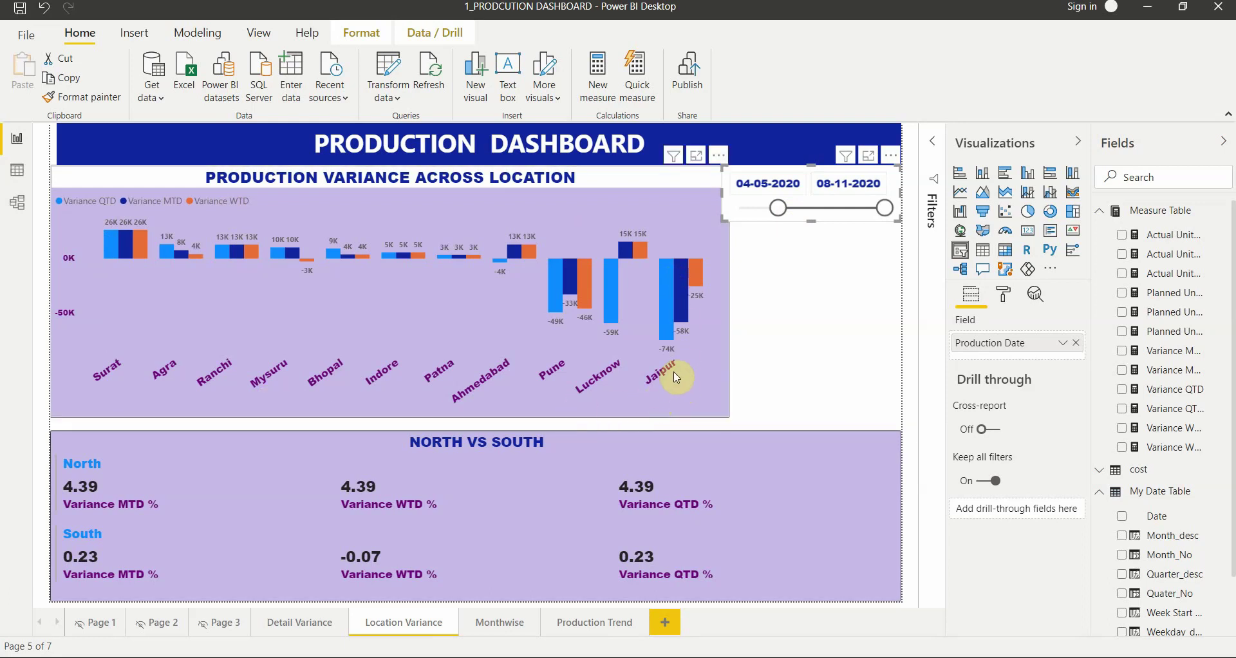
pyautogui.click(218, 462)
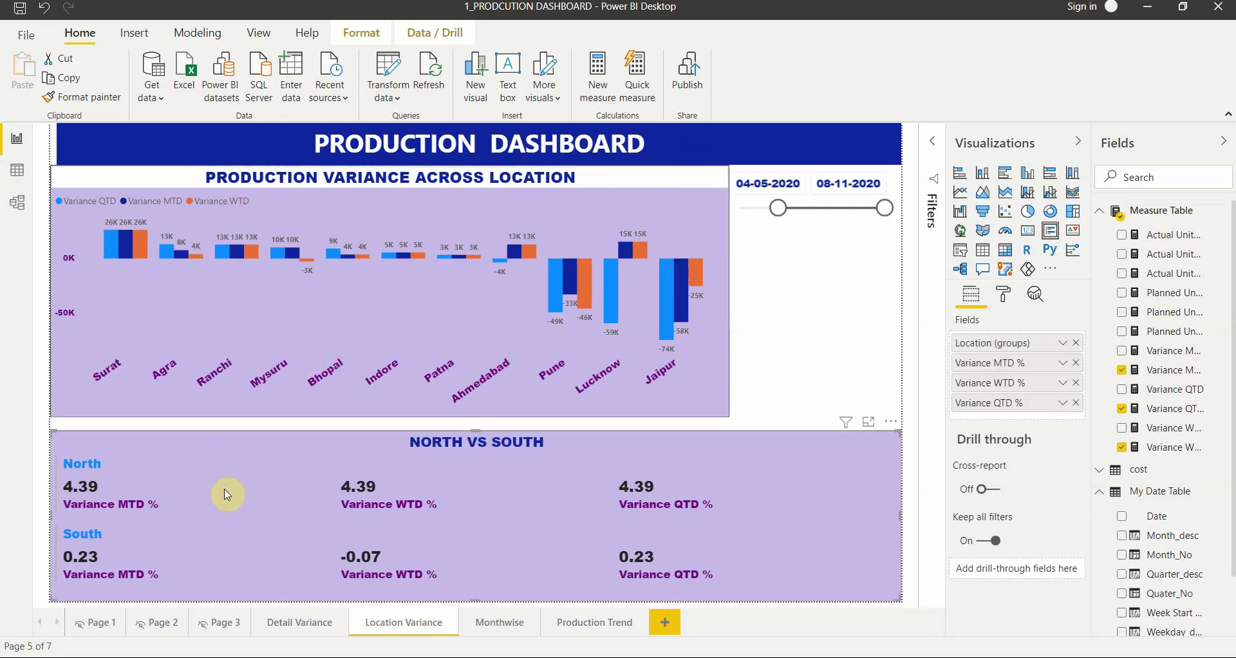
pyautogui.moveTo(226, 495)
pyautogui.rightClick(991, 349)
pyautogui.click(1008, 584)
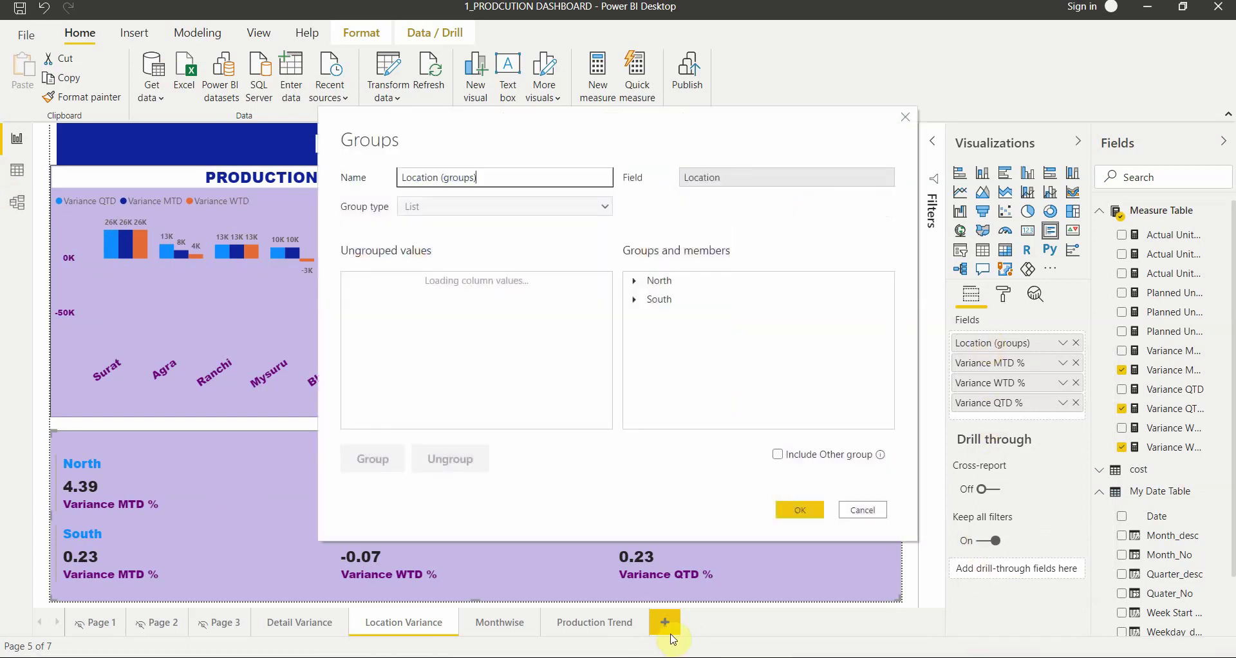
pyautogui.click(638, 283)
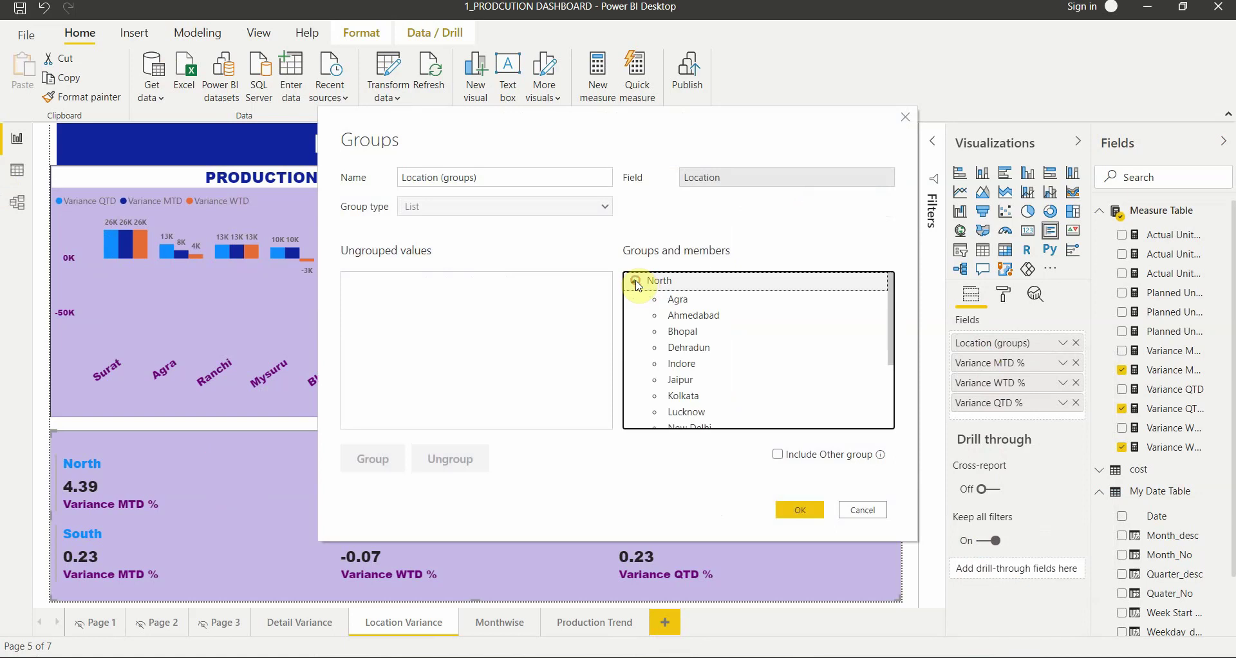
pyautogui.scroll(-2, 714, 399)
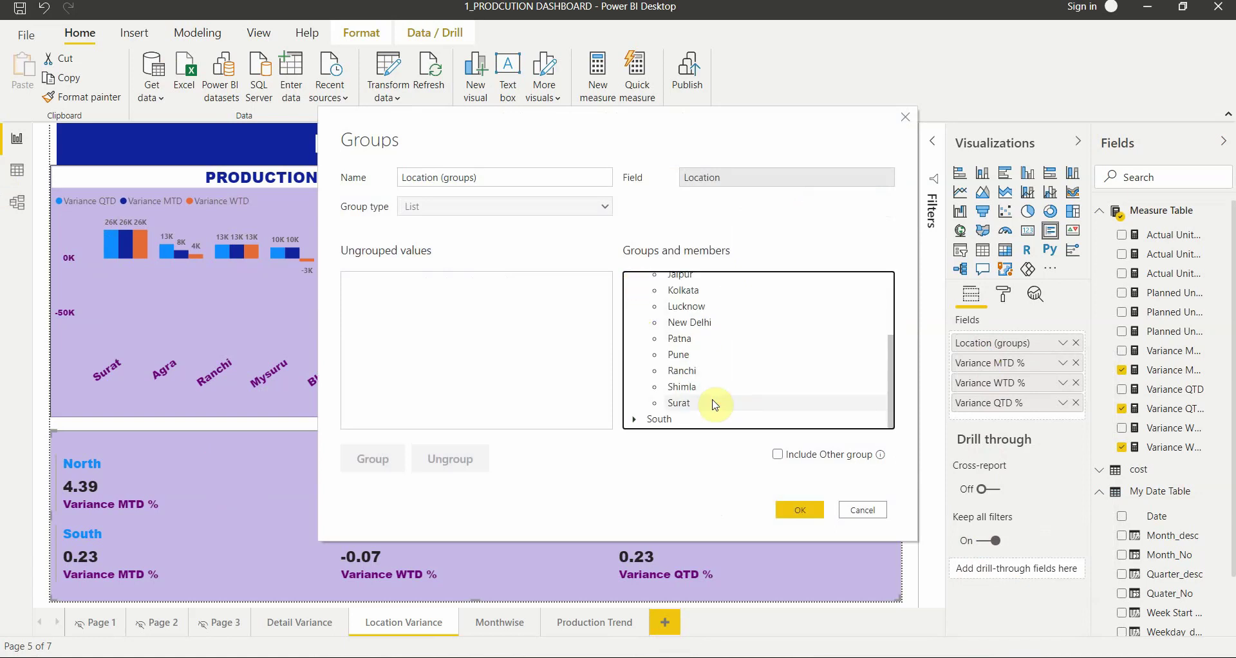
pyautogui.click(637, 420)
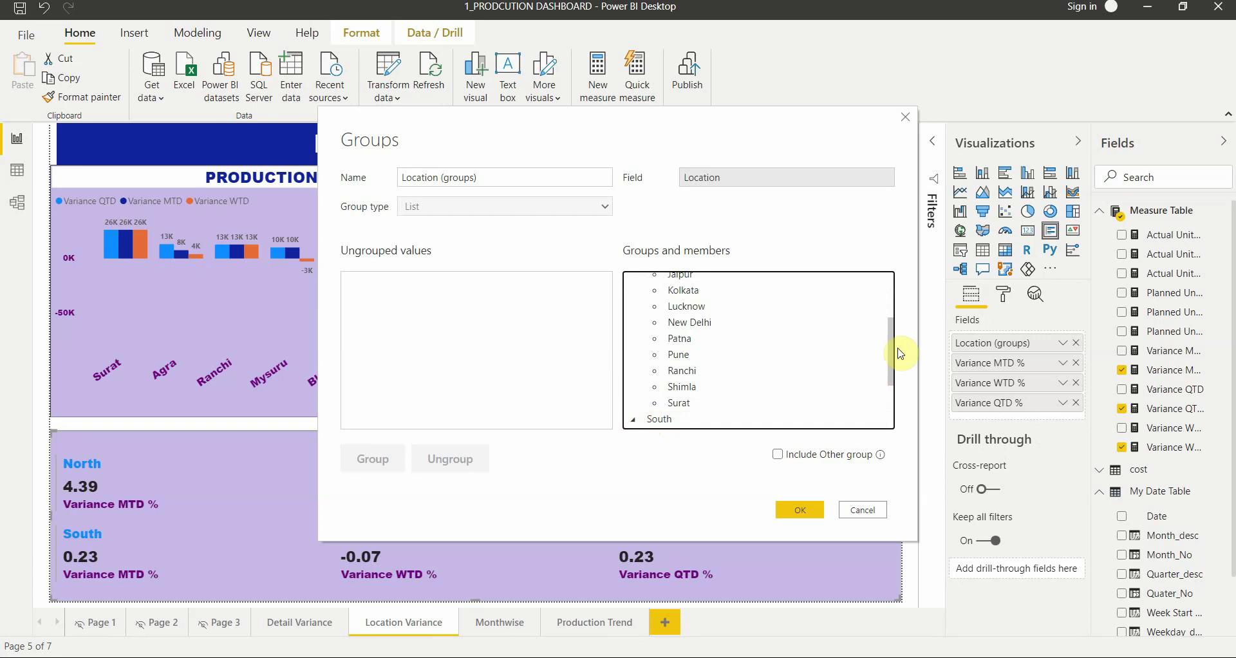
pyautogui.moveTo(894, 358); pyautogui.dragTo(889, 419)
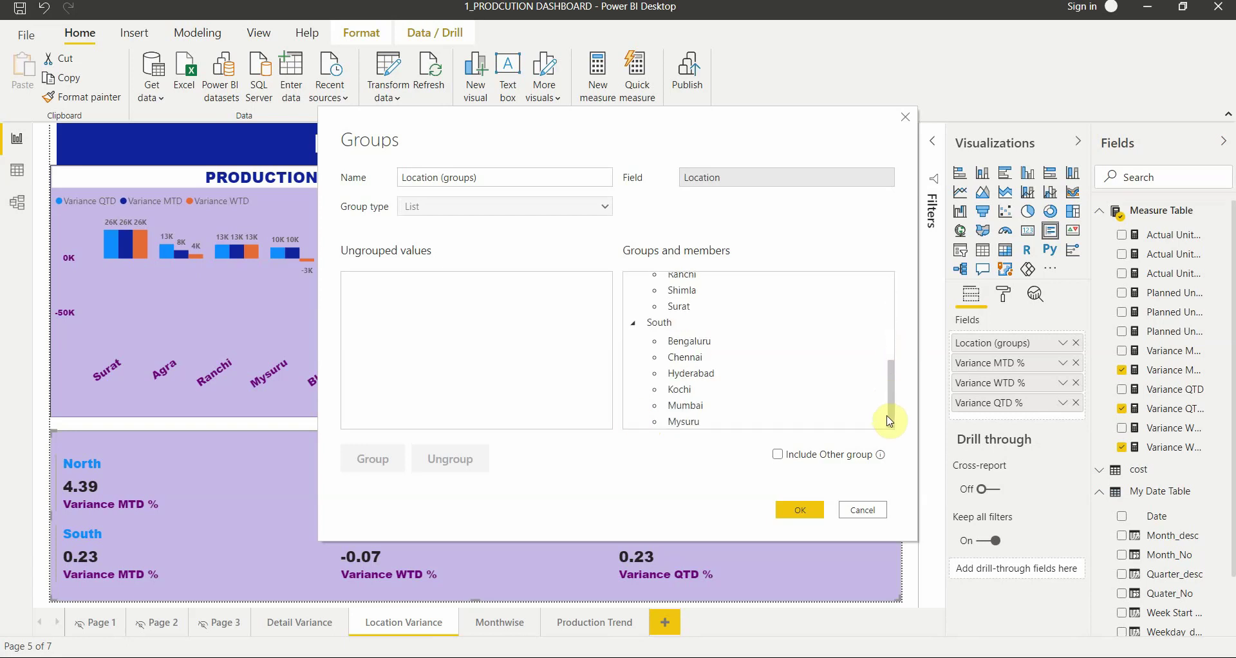
pyautogui.click(681, 396)
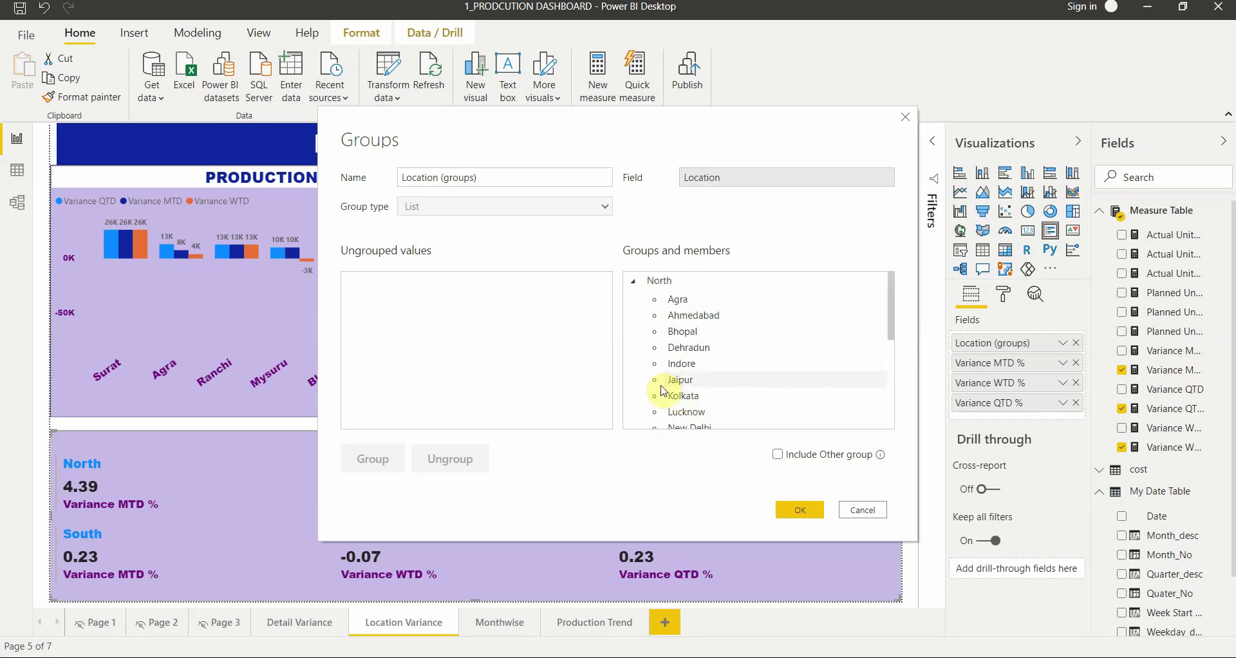
pyautogui.click(879, 508)
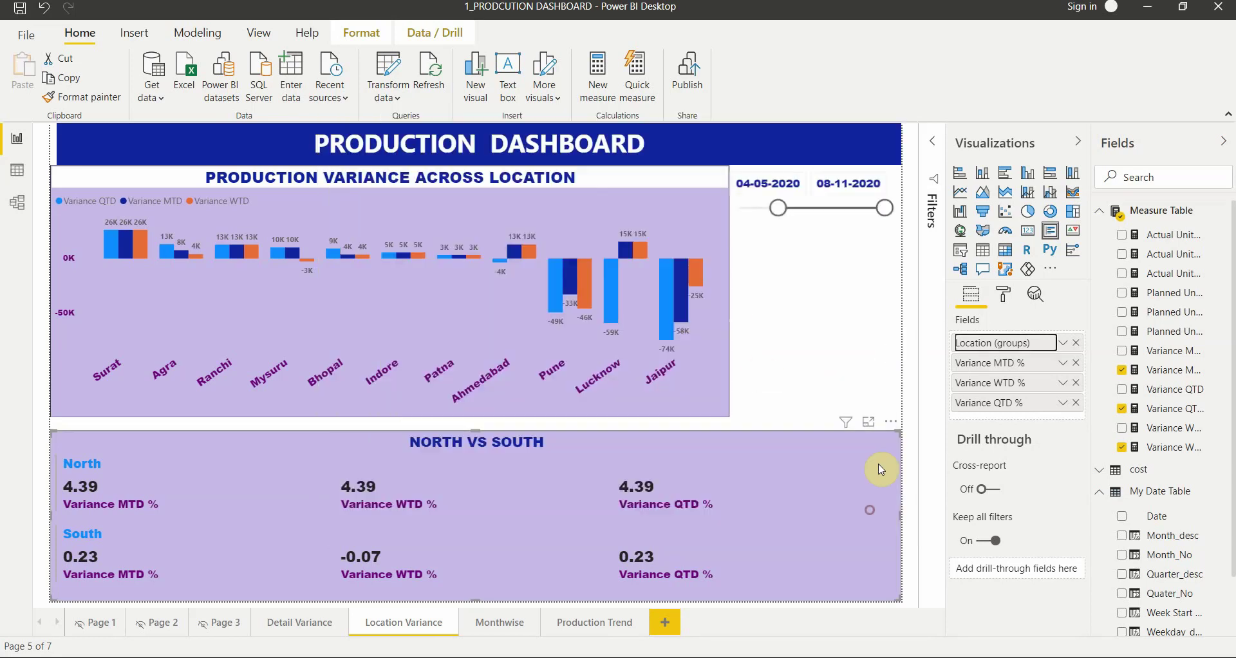
pyautogui.click(82, 477)
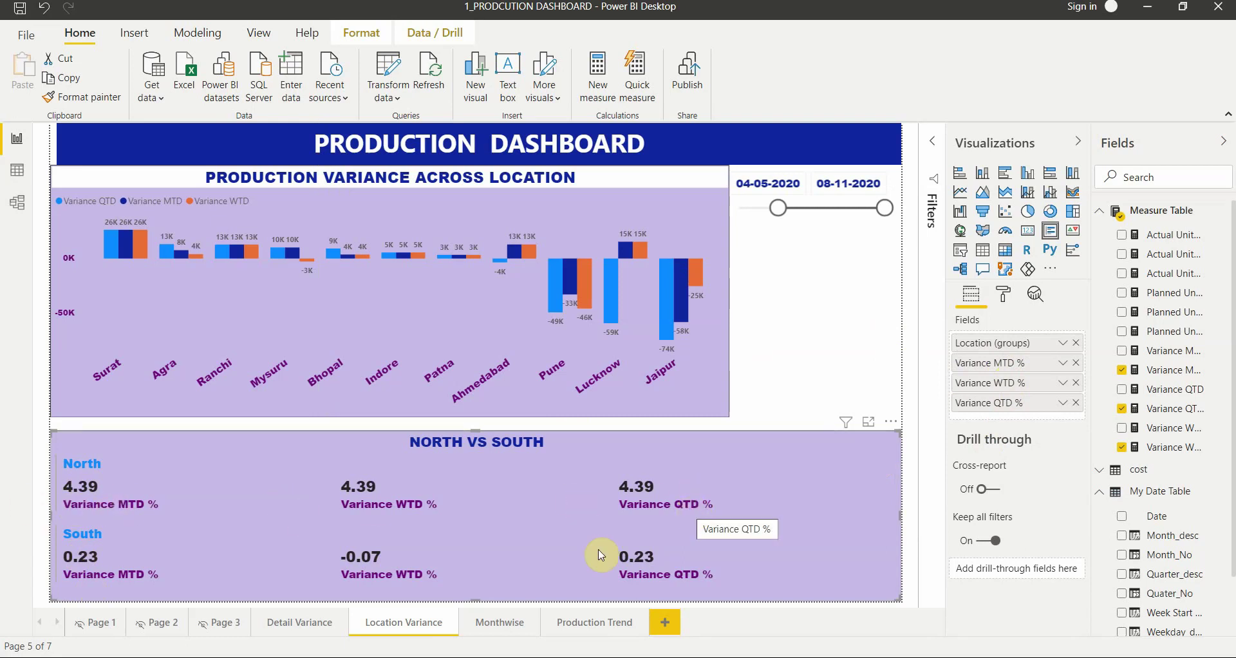
# Step: On the Detail Variance page, extend the slicer end to 26-06-2020, then scroll the MTD & WTD table right
pyautogui.click(302, 628)
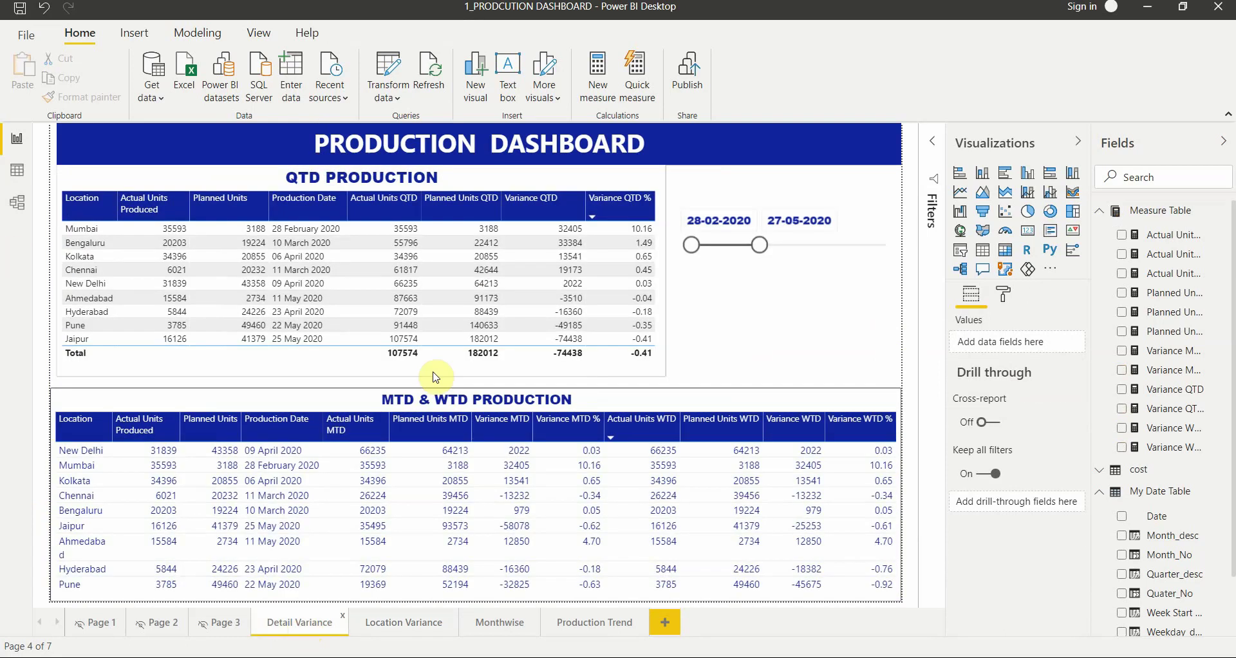
pyautogui.moveTo(764, 255); pyautogui.dragTo(785, 255)
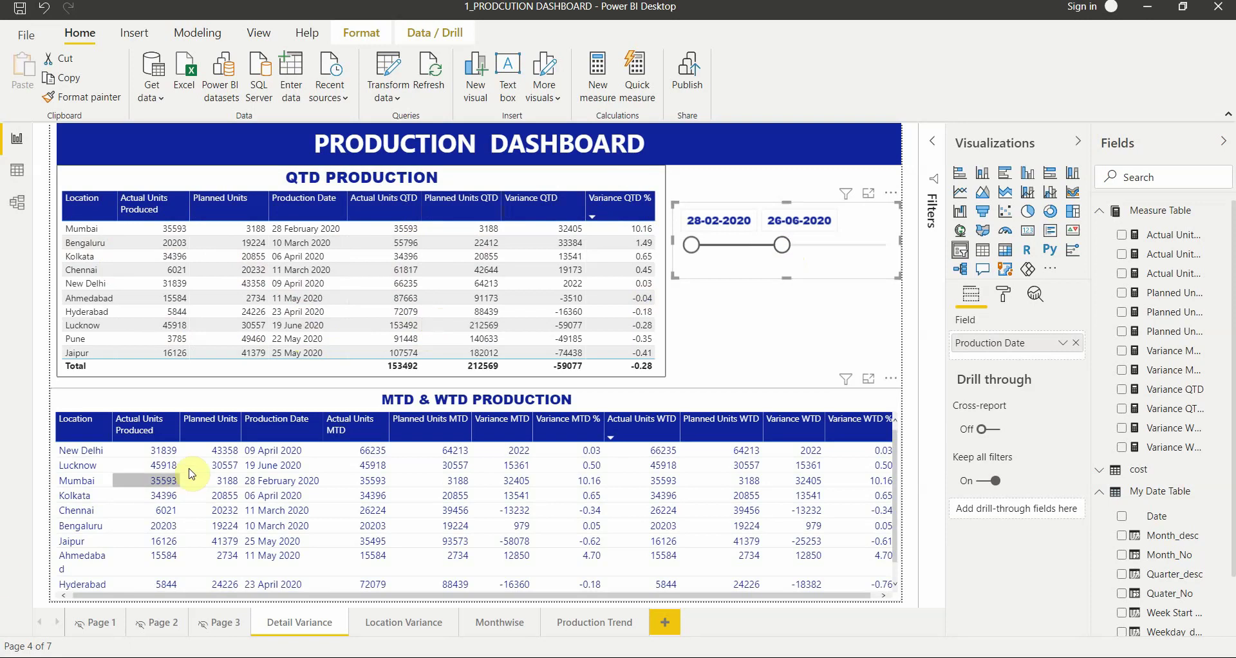
pyautogui.click(201, 405)
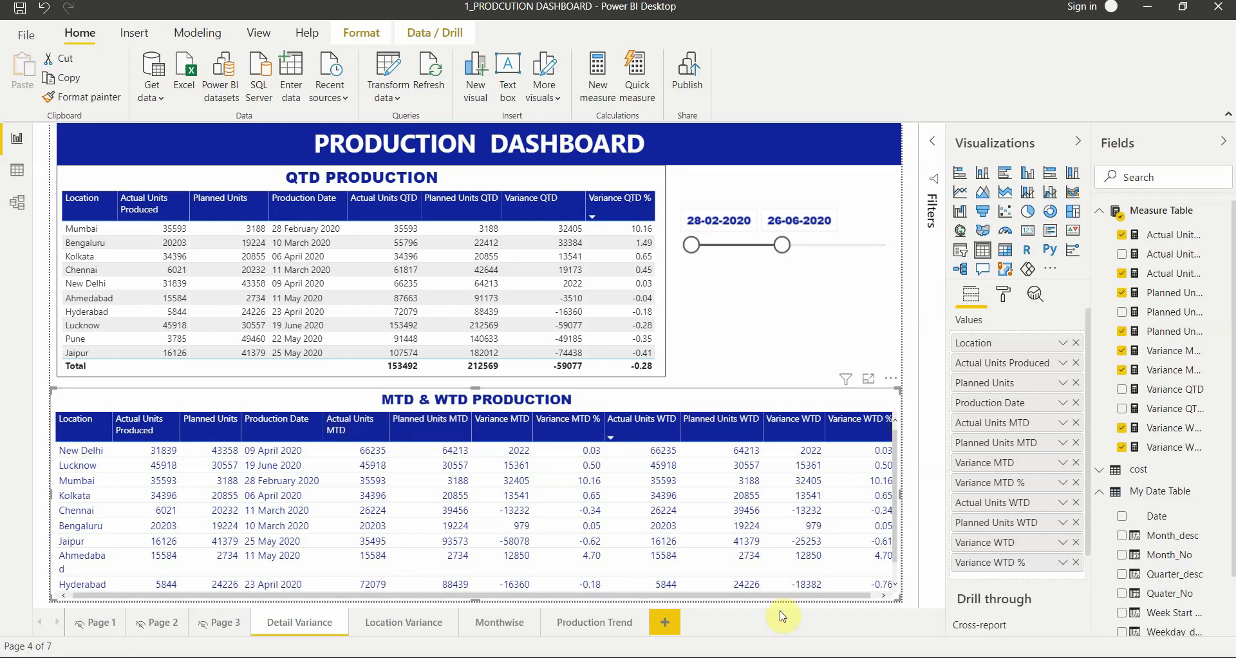
pyautogui.moveTo(775, 595); pyautogui.dragTo(815, 597)
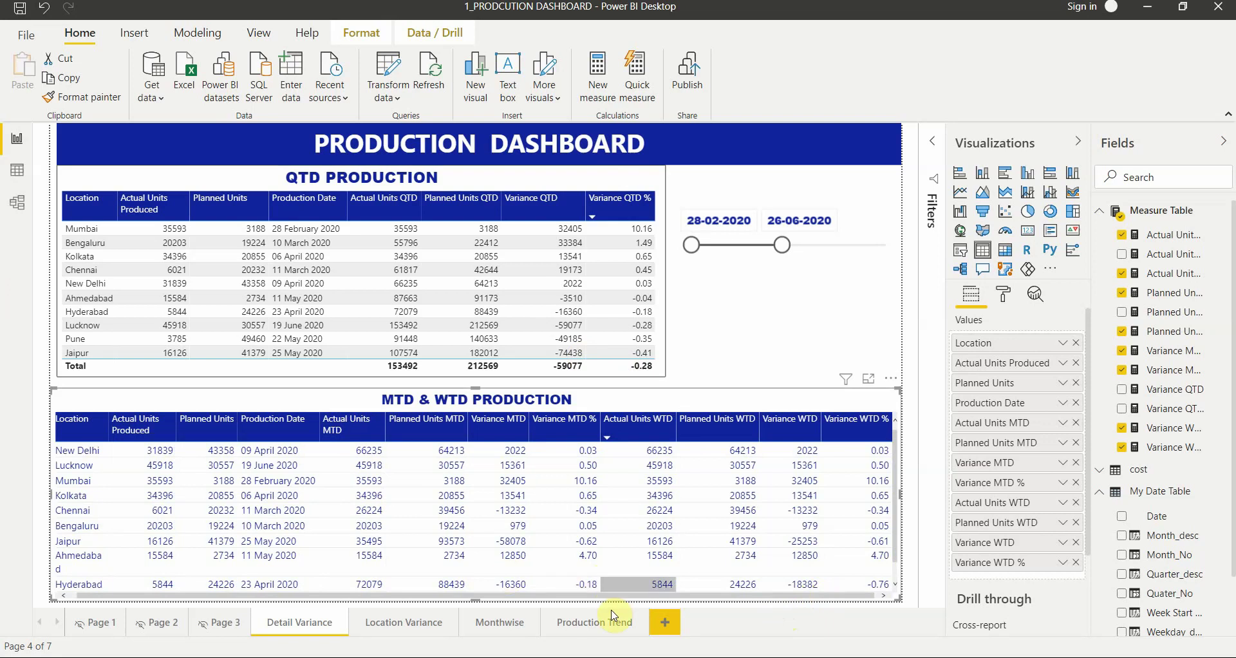
# Step: Select the line chart on the Production Trend page and read February's planned and actual units
pyautogui.click(587, 622)
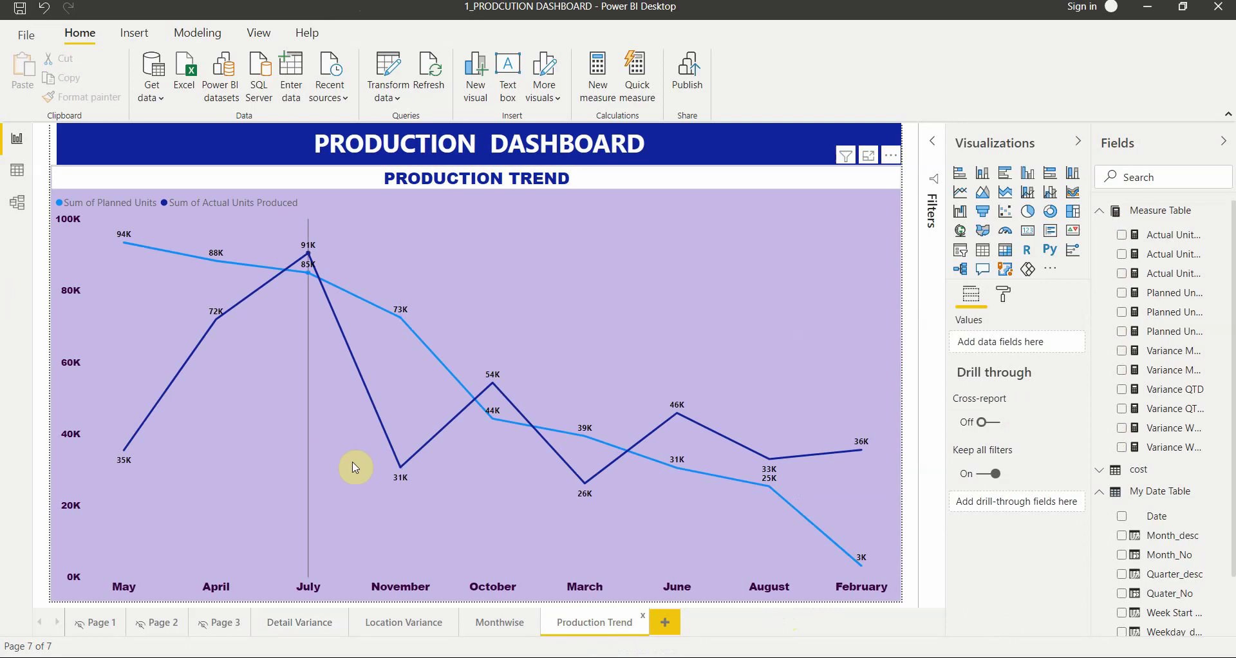
pyautogui.click(461, 202)
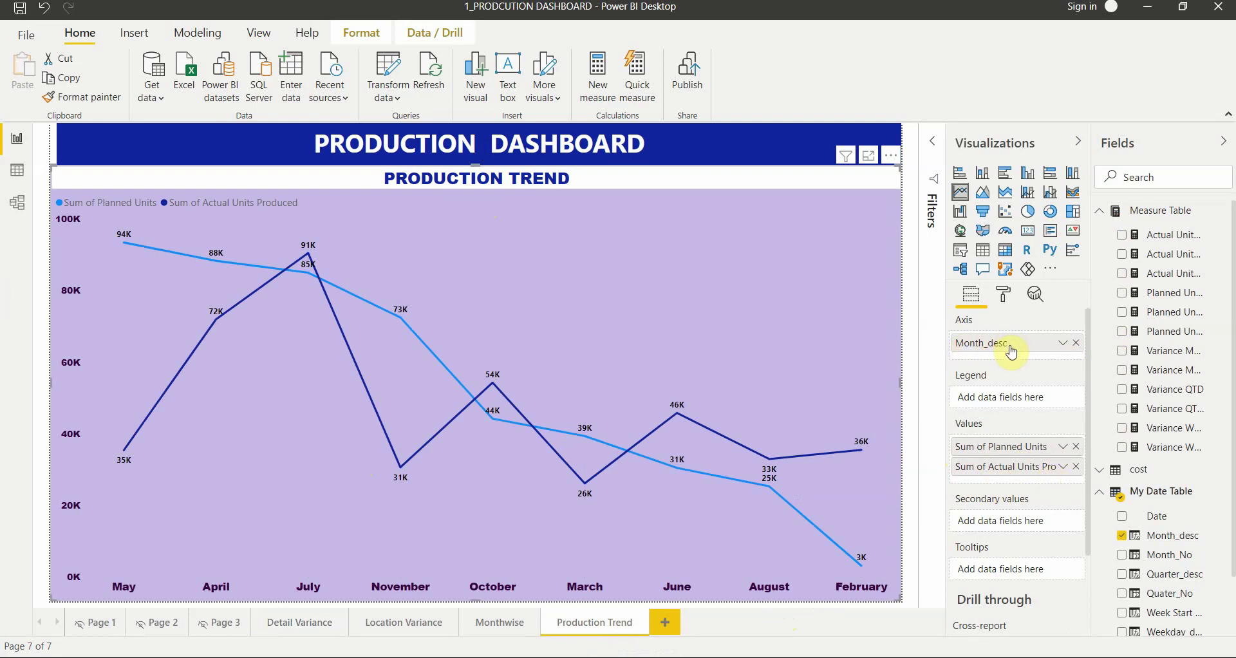
pyautogui.moveTo(118, 560)
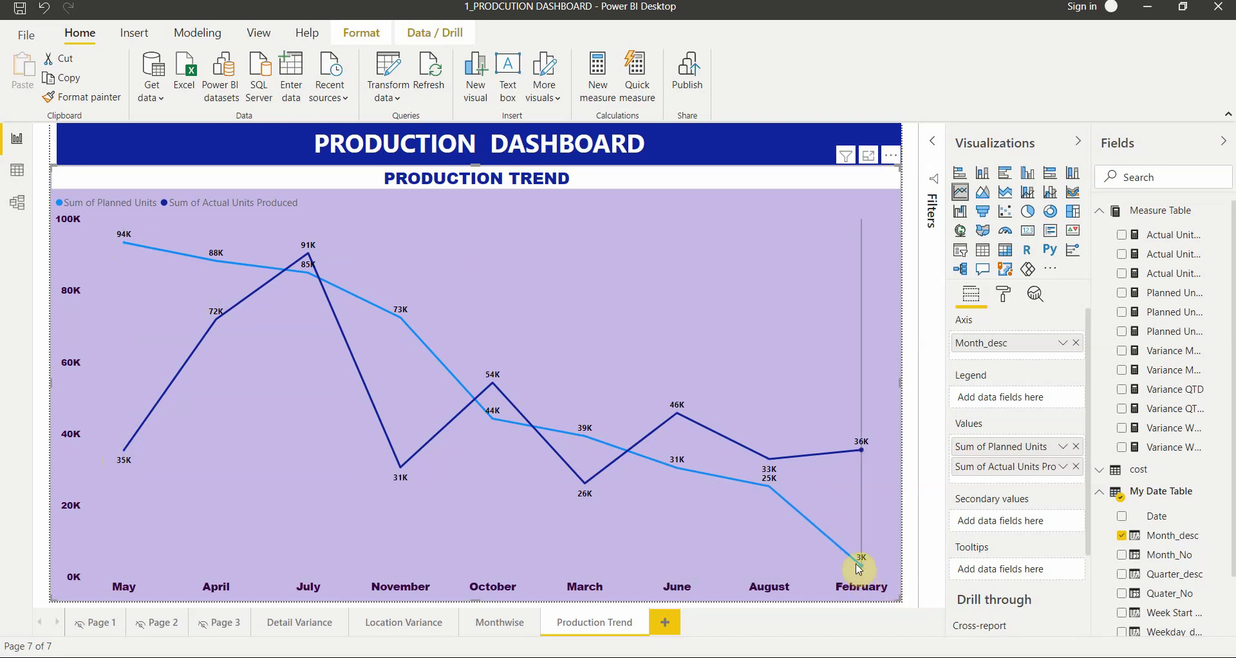
pyautogui.moveTo(859, 568)
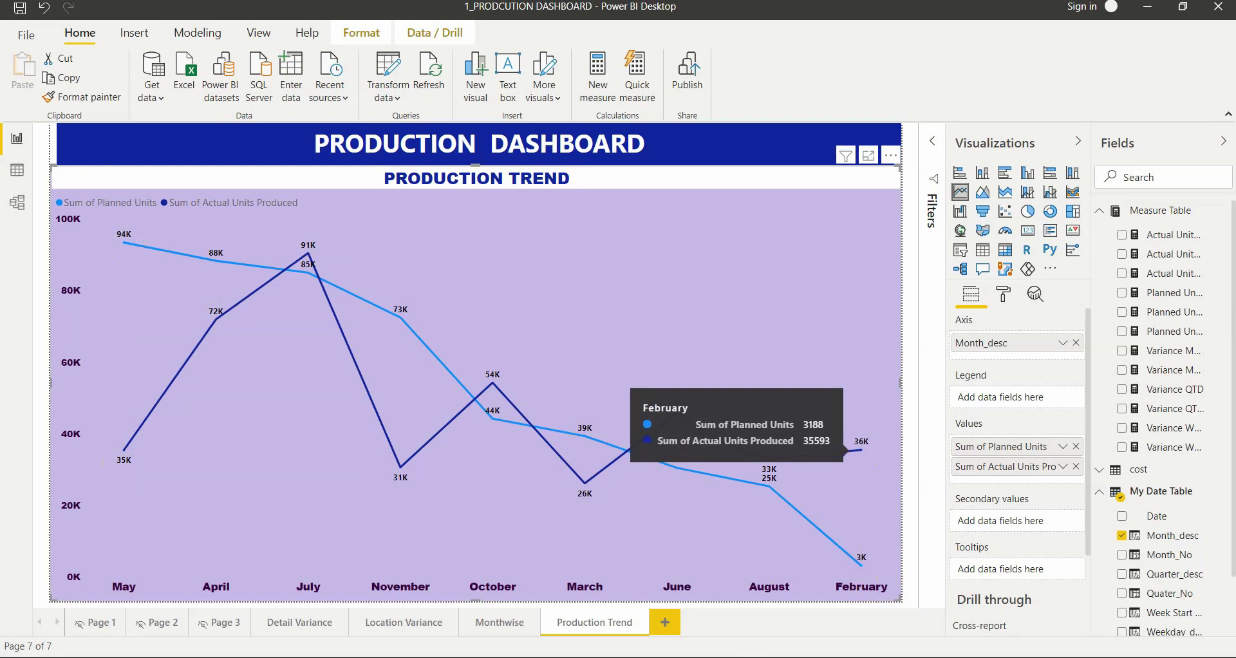
# Step: Check the Units workbook's 3188 planned and 35593 actual values, then return to Power BI
pyautogui.hotkey('alt', 'Tab')
pyautogui.click(256, 120)
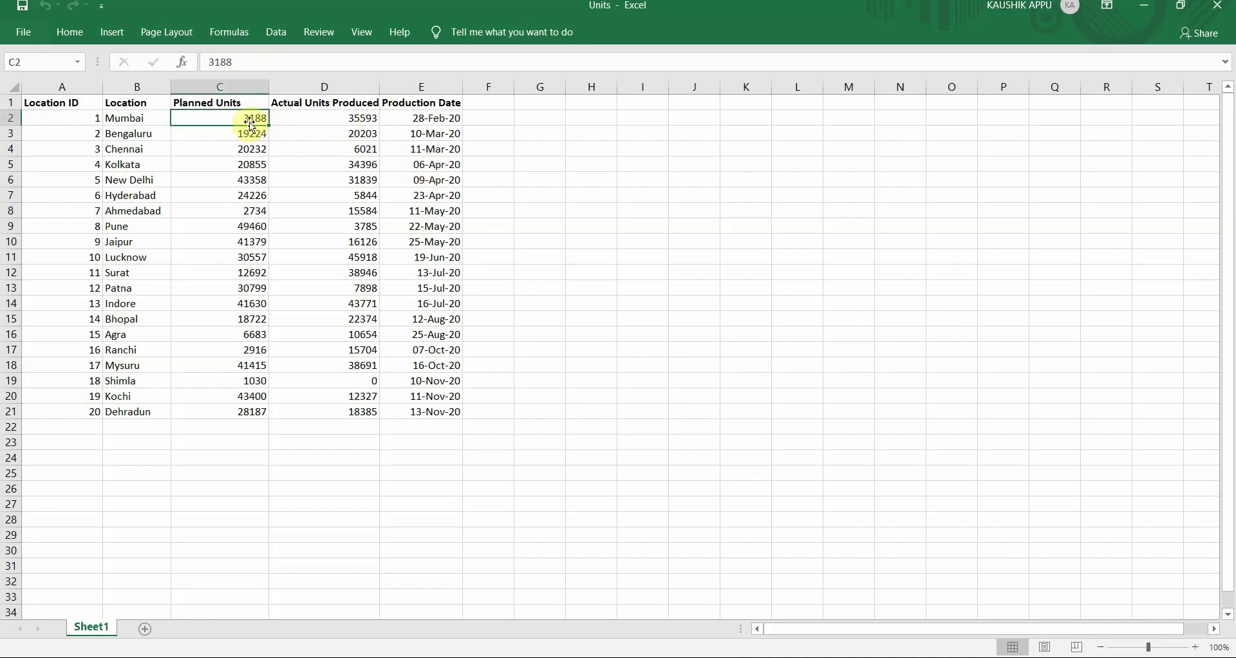
pyautogui.click(347, 119)
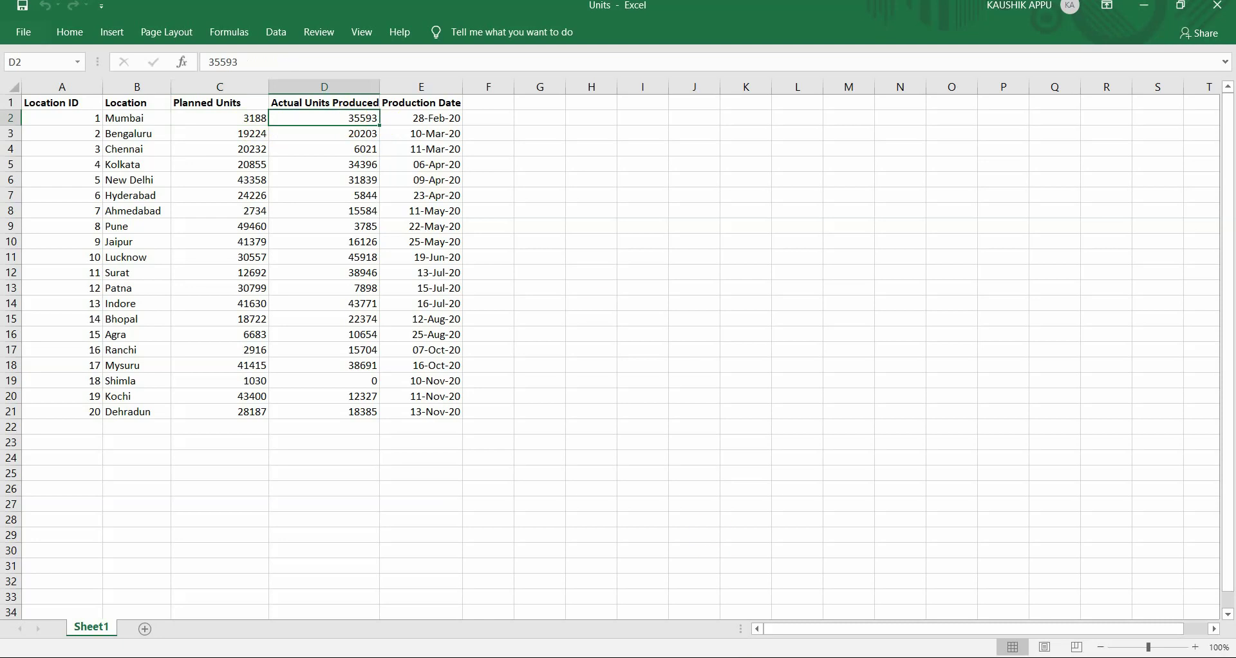
pyautogui.click(734, 650)
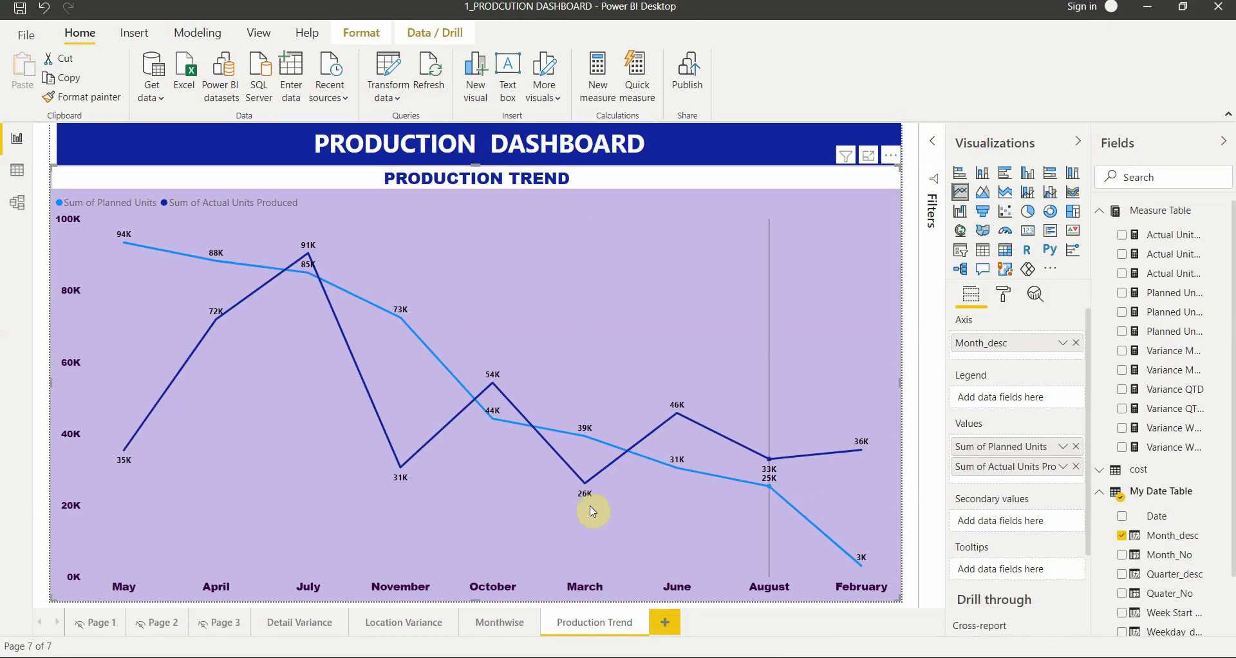